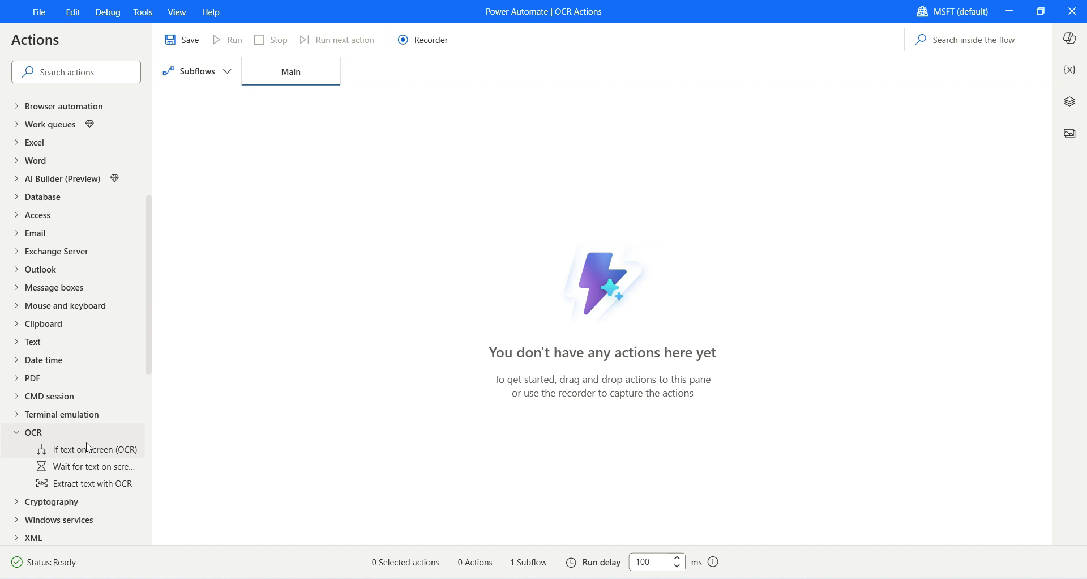
- Add the Extract text with OCR action to the Main flow as step 1
mouse_move(88, 448)
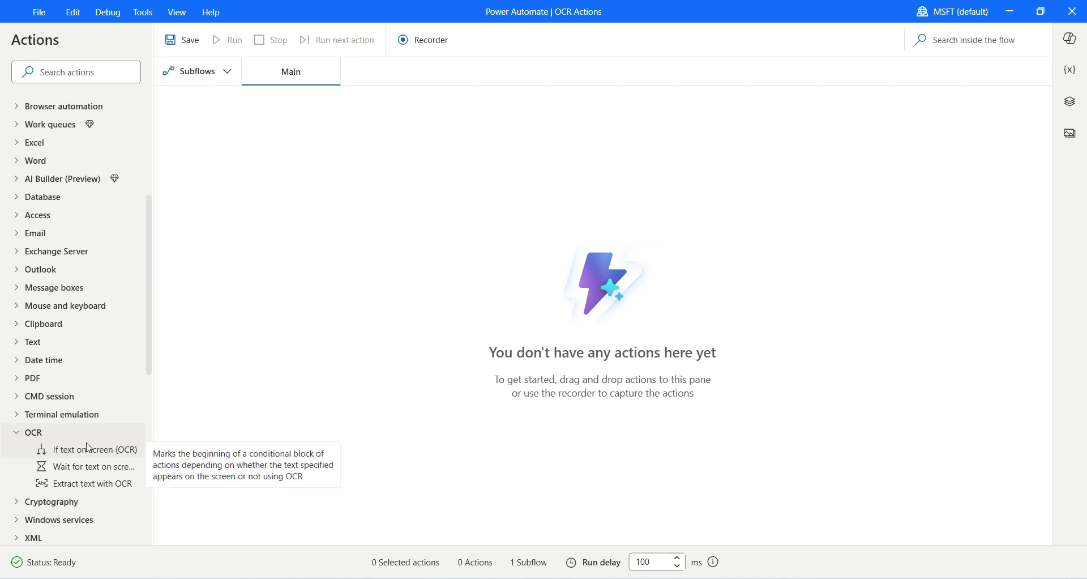
scroll(141, 397, "down", 3)
mouse_move(141, 398)
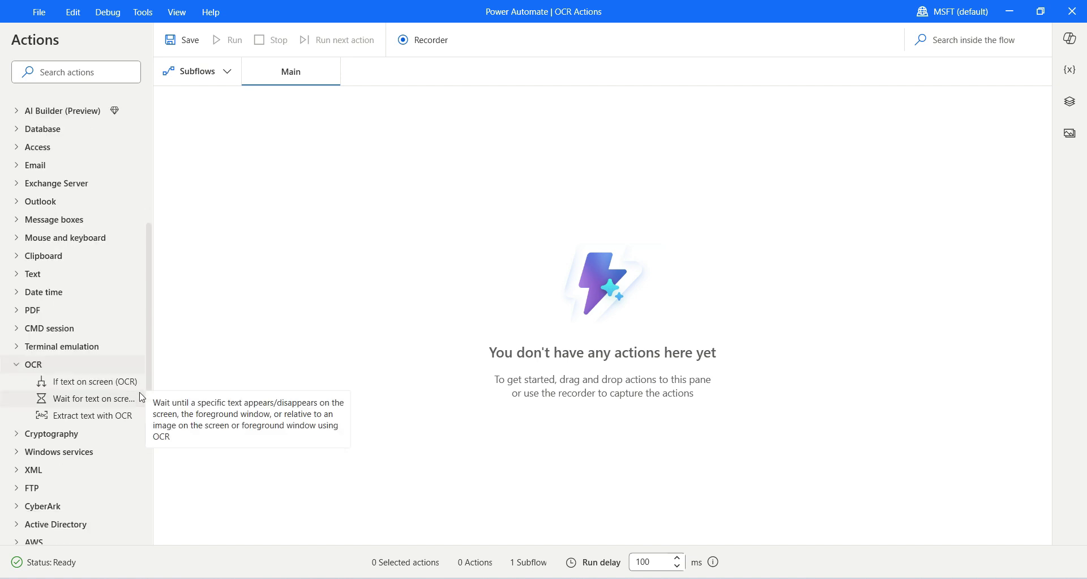
scroll(139, 396, "up", 3)
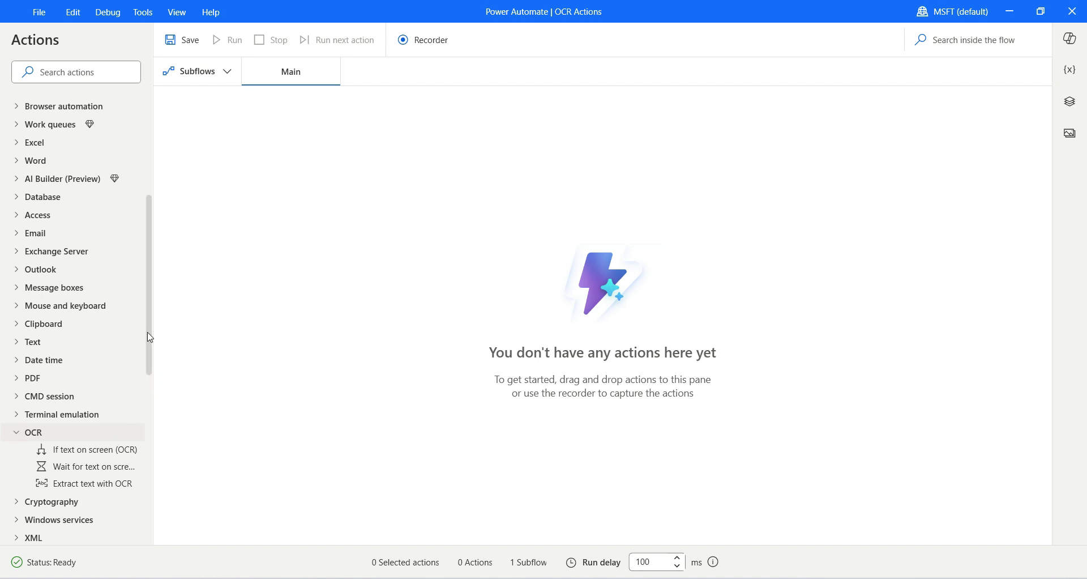
scroll(150, 338, "down", 2)
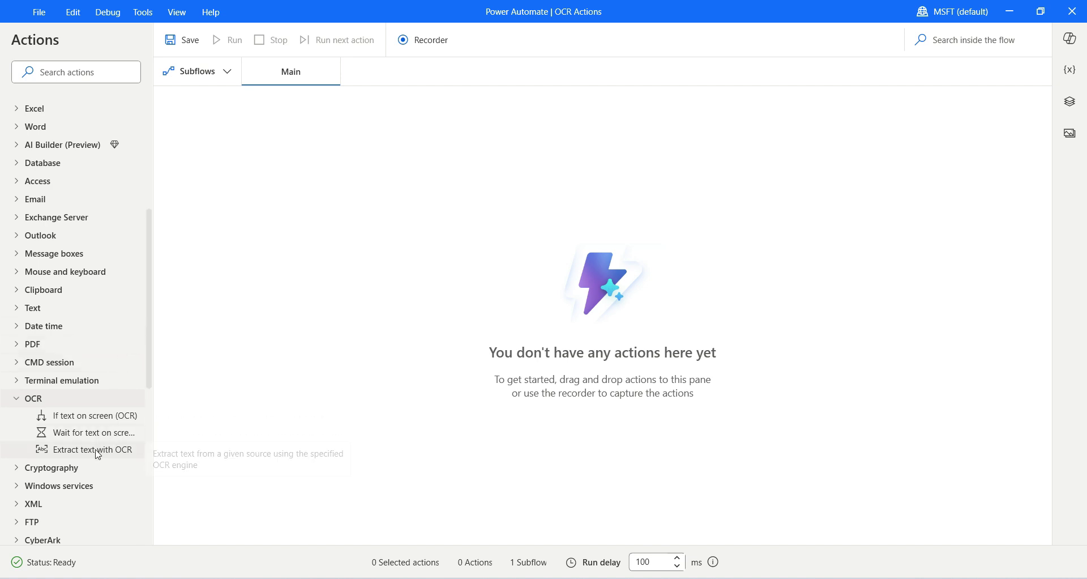
left_click_drag(111, 450, 482, 155)
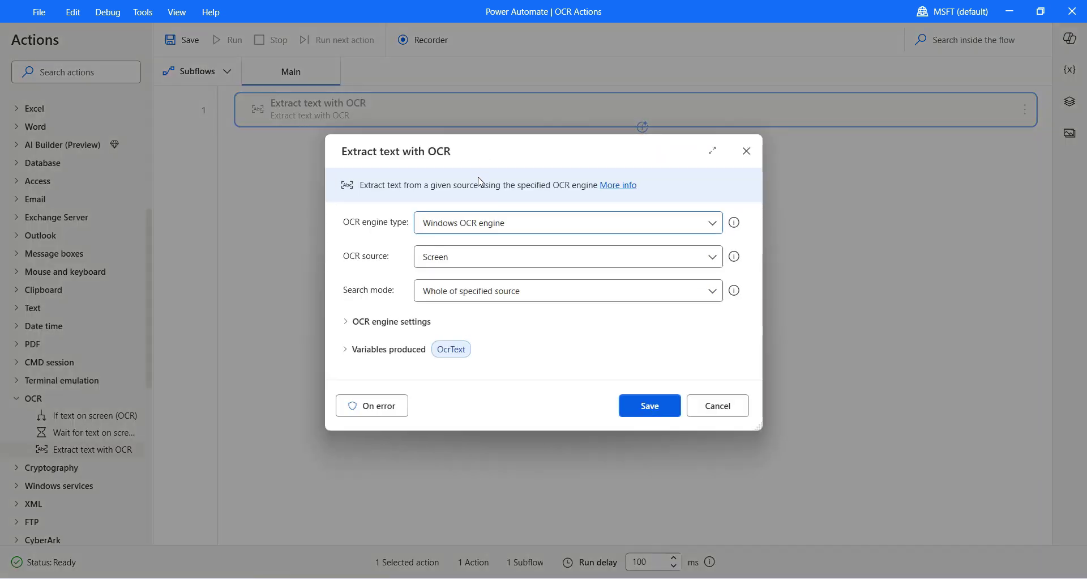
- Confirm the Windows OCR engine with English language, keeping both defaults
left_click(485, 224)
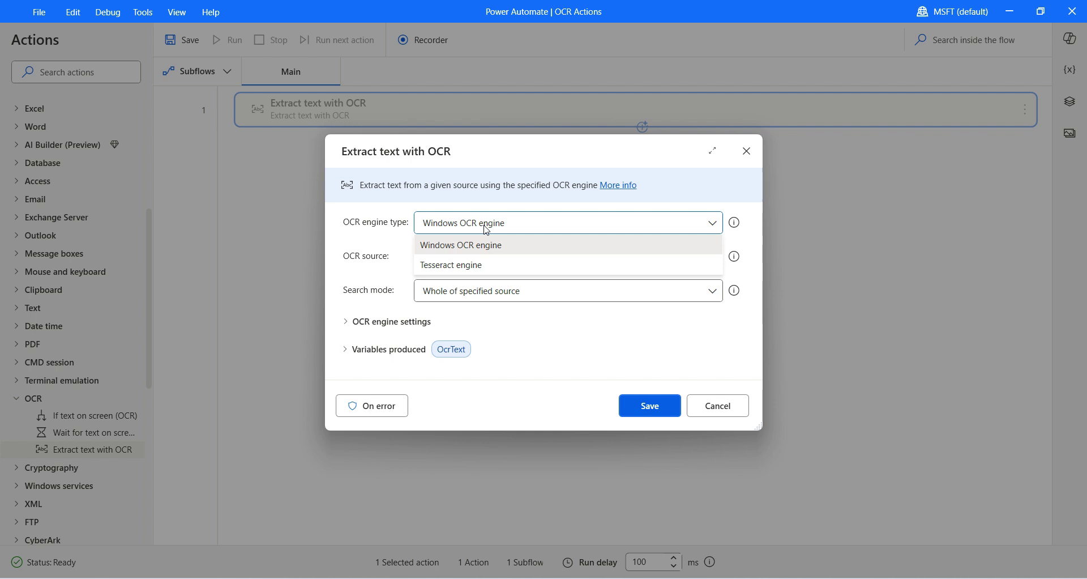
left_click(486, 229)
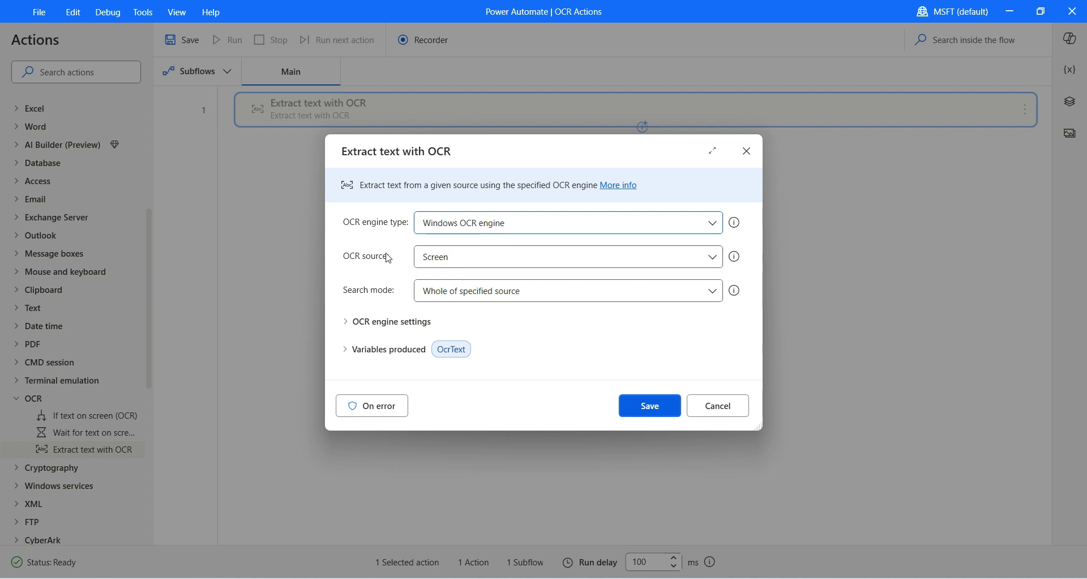
left_click(347, 322)
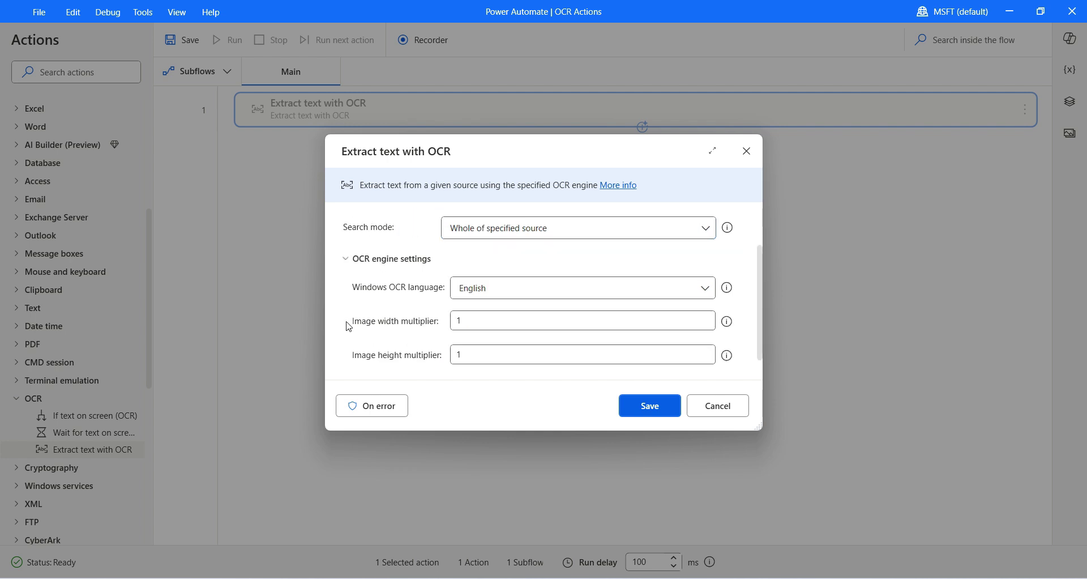
left_click(509, 288)
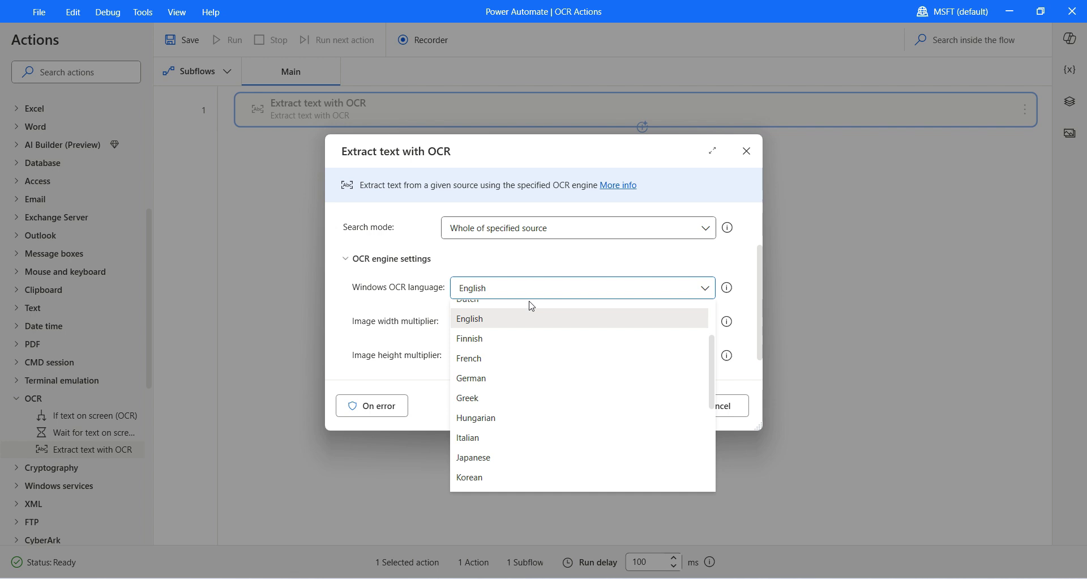
left_click_drag(712, 361, 715, 330)
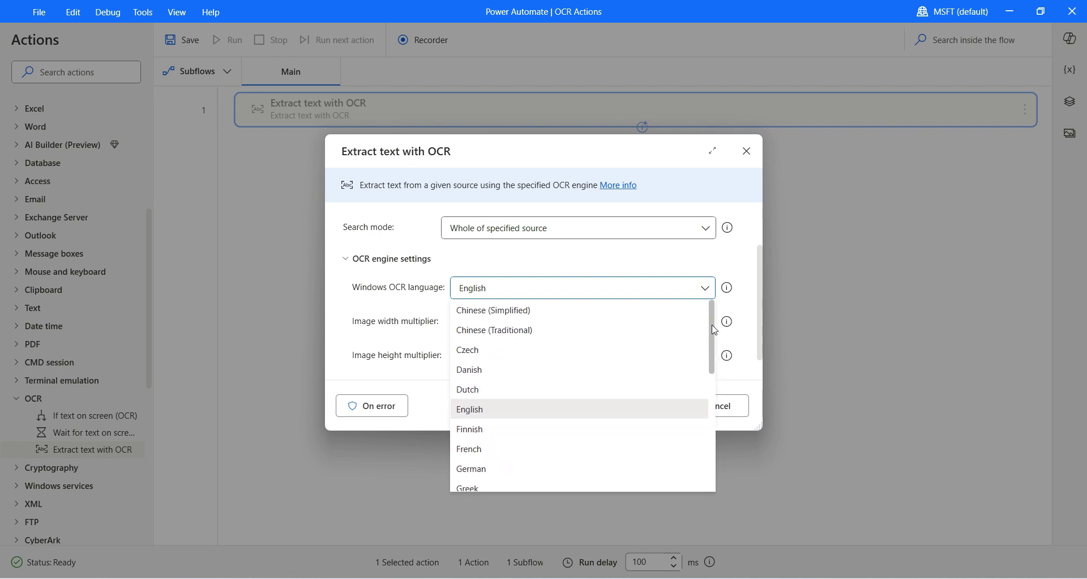
mouse_move(715, 329)
left_mouse_down()
mouse_move(715, 448)
mouse_move(715, 326)
left_mouse_up()
left_click(583, 245)
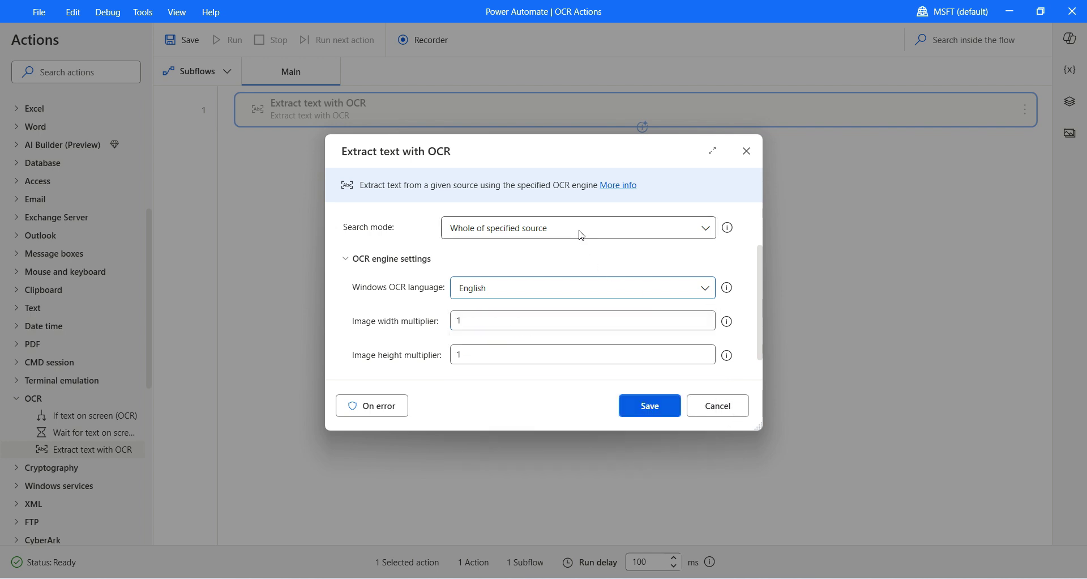
left_click(392, 259)
- Switch the OCR engine to Tesseract with English, toggling Use other language on and back off
left_click(474, 224)
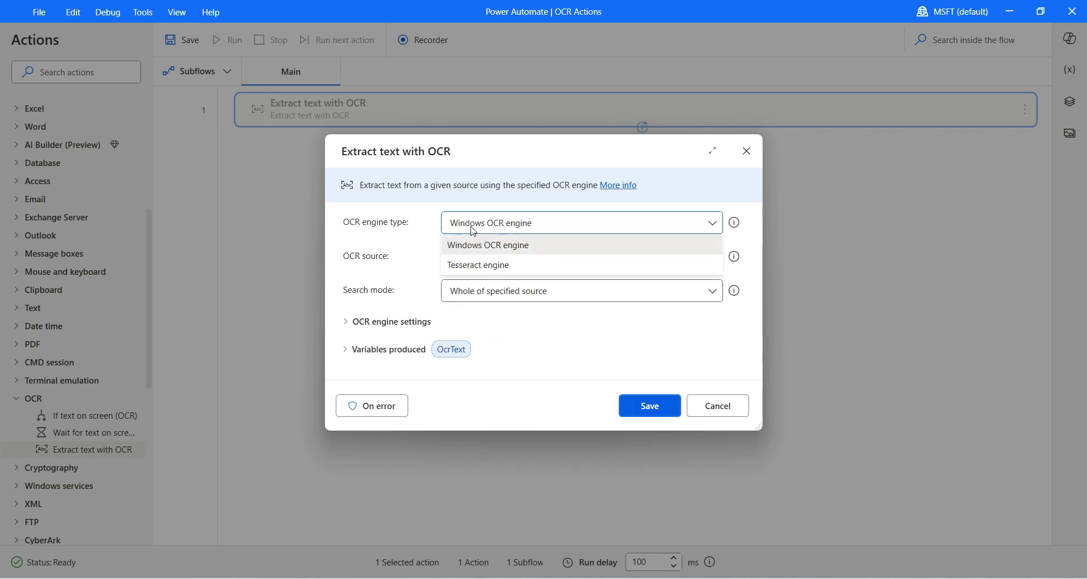
left_click(482, 265)
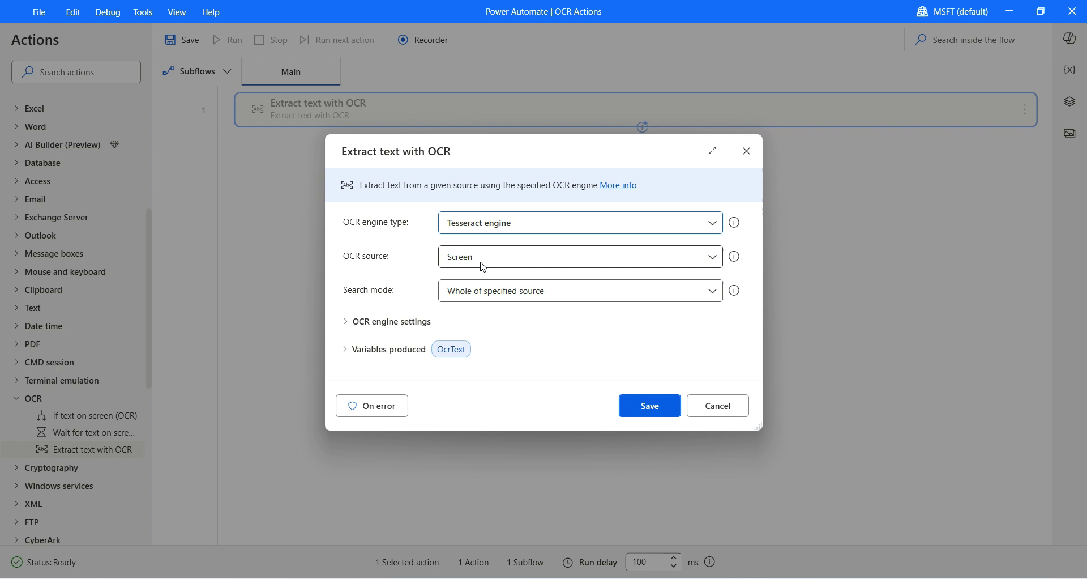
left_click(350, 322)
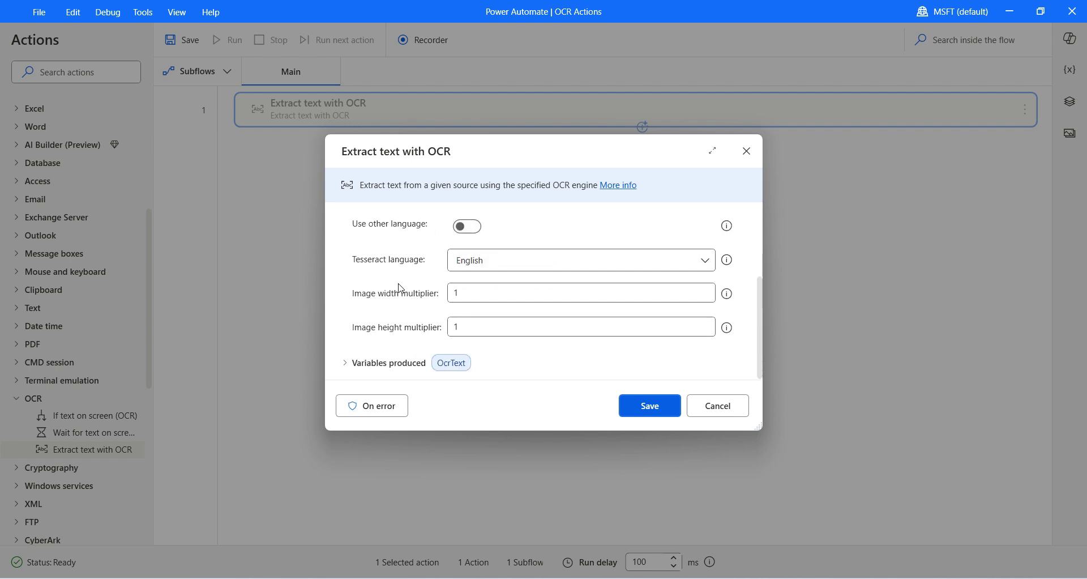
left_click(503, 268)
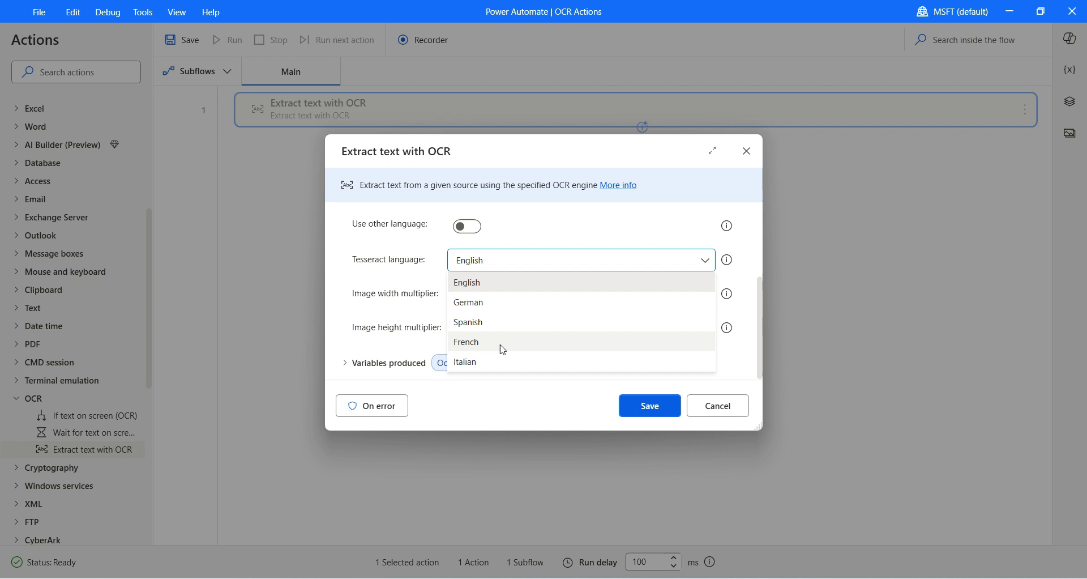
left_click(378, 251)
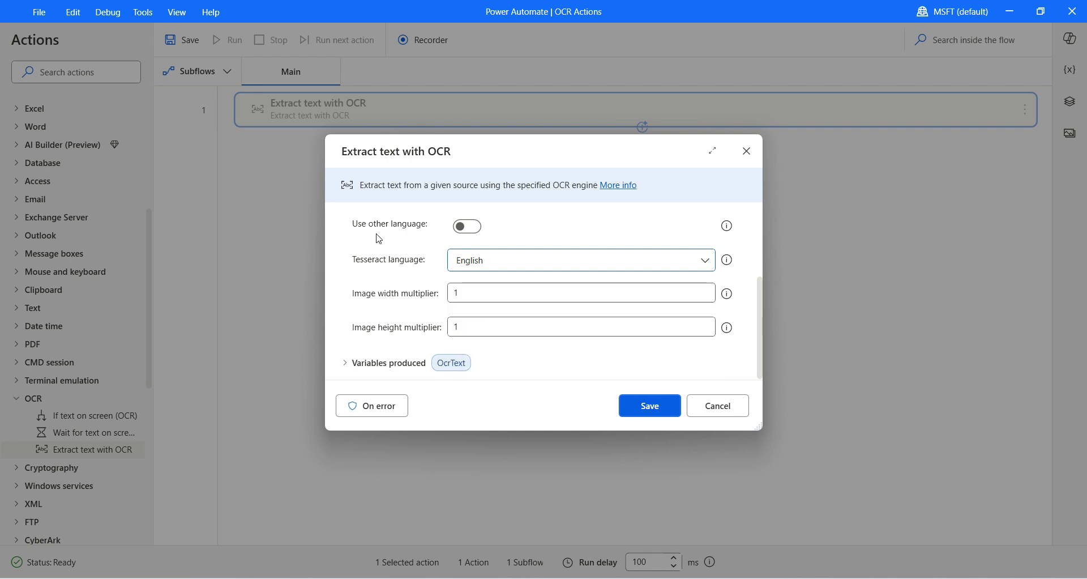
left_click(466, 227)
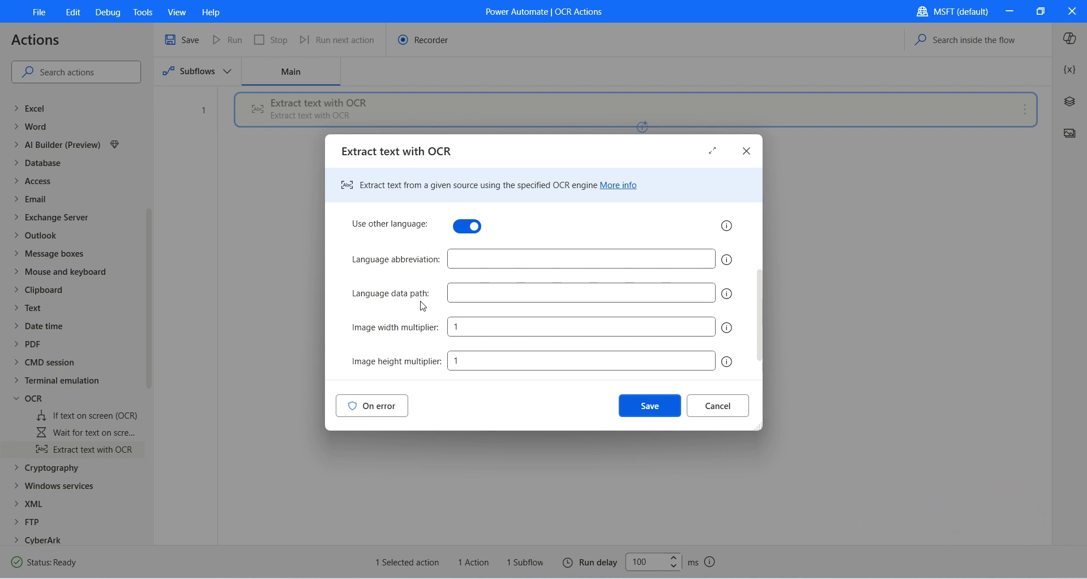
scroll(424, 306, "up", 1)
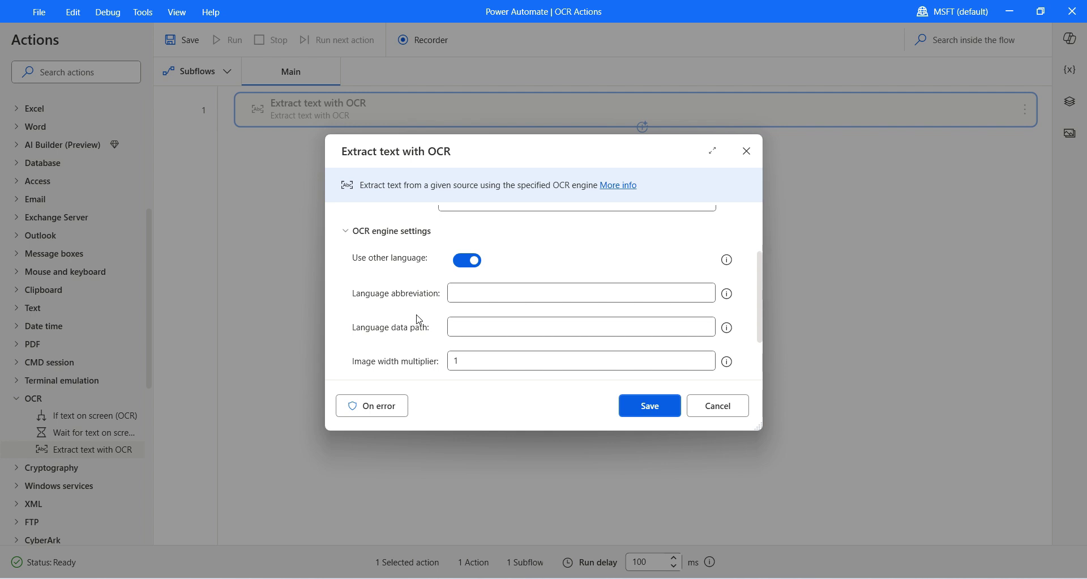
scroll(419, 320, "down", 1)
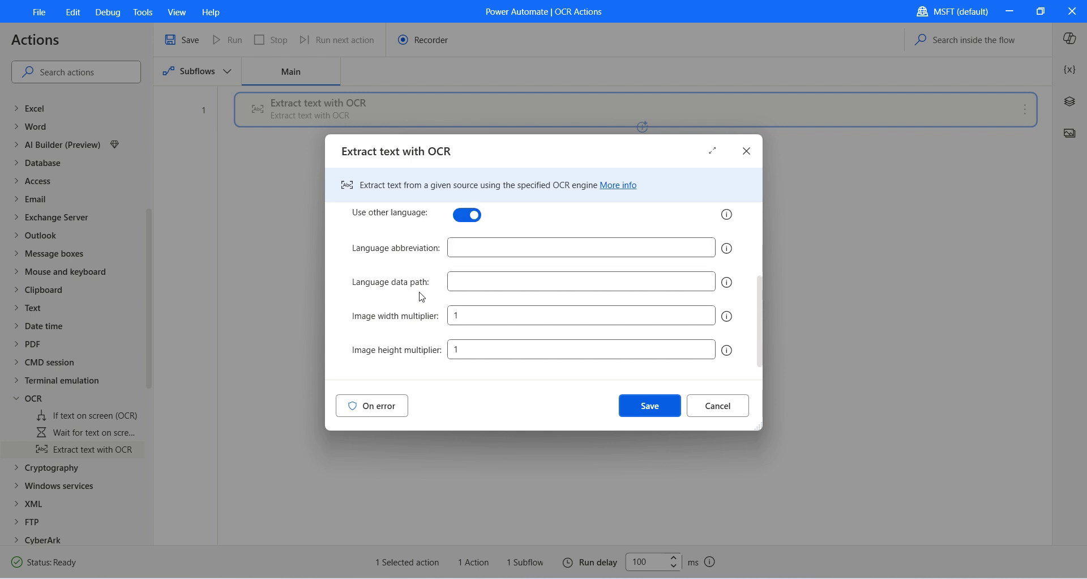
scroll(422, 296, "up", 1)
left_click(462, 247)
scroll(480, 306, "up", 1)
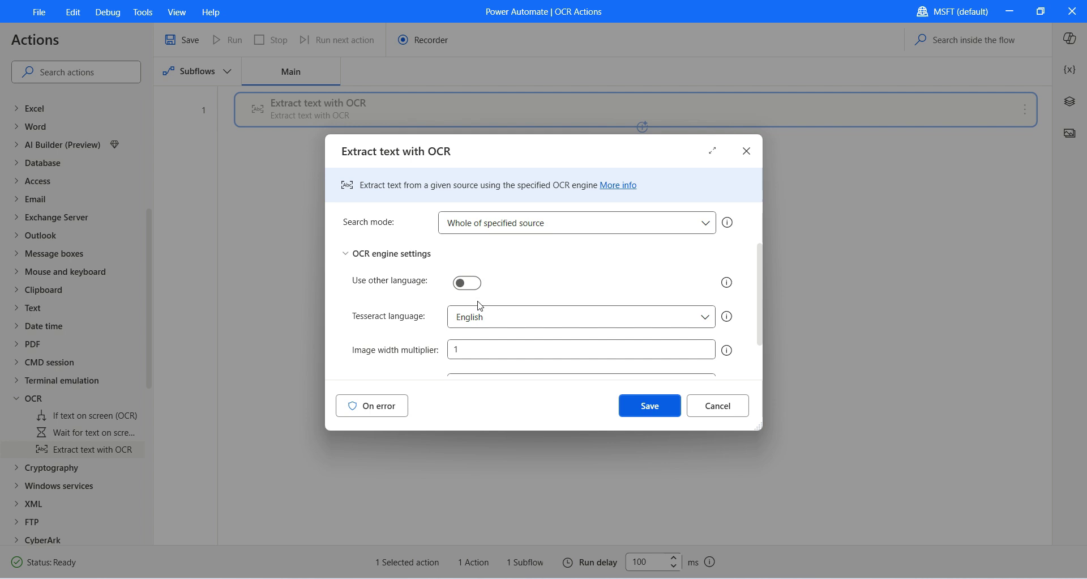
scroll(502, 275, "up", 2)
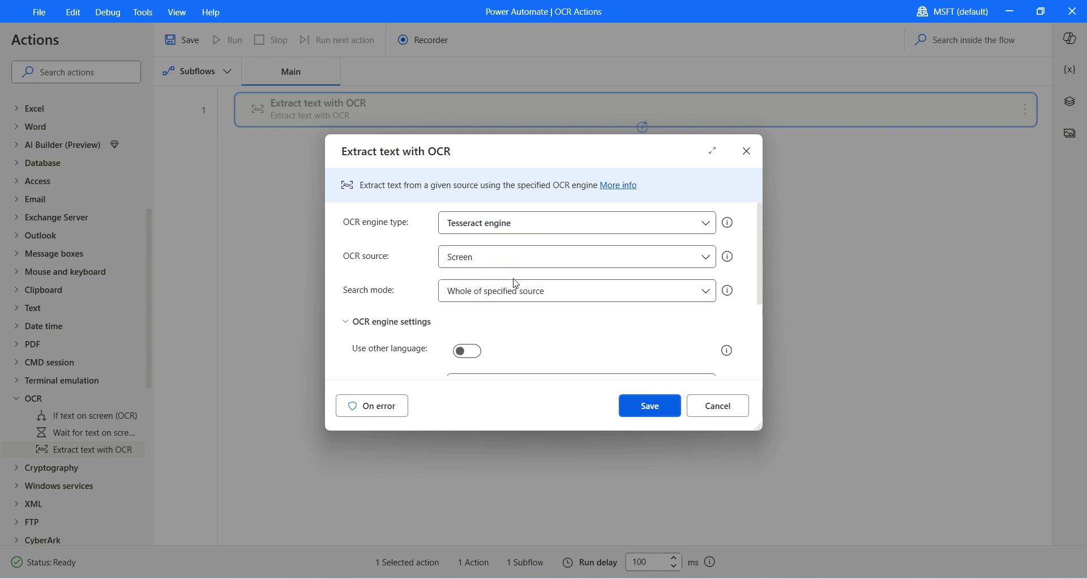
- Open invoice.png from the invoices folder in File Explorer
mouse_move(623, 578)
left_click(625, 550)
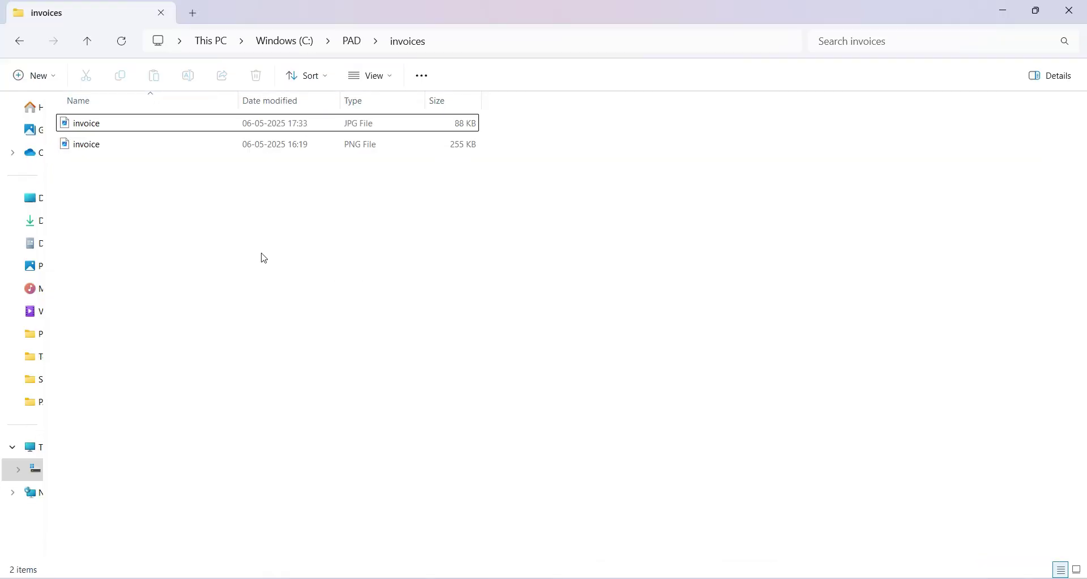
left_click(101, 130)
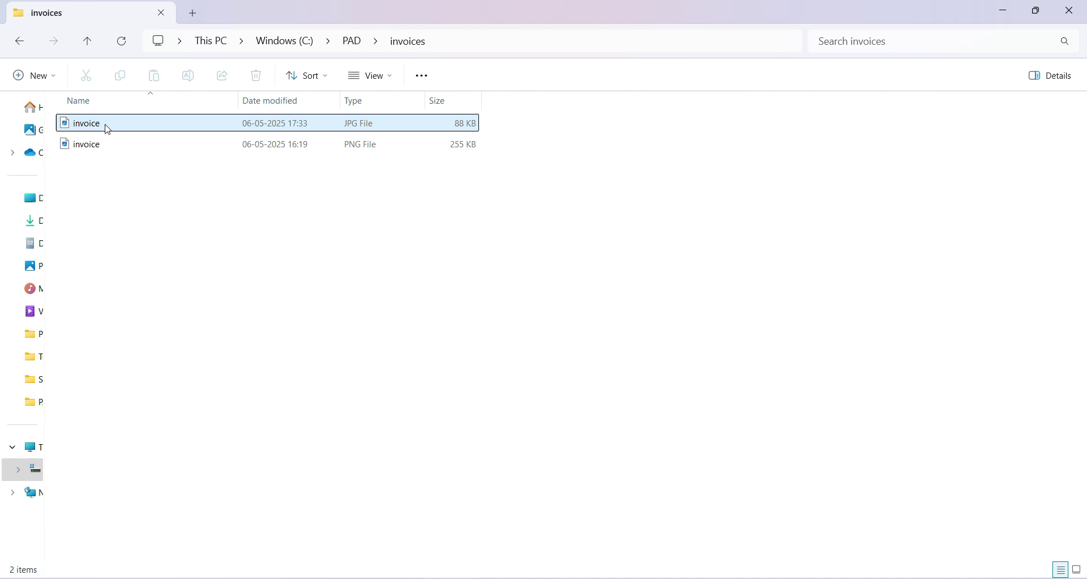
left_click(119, 175)
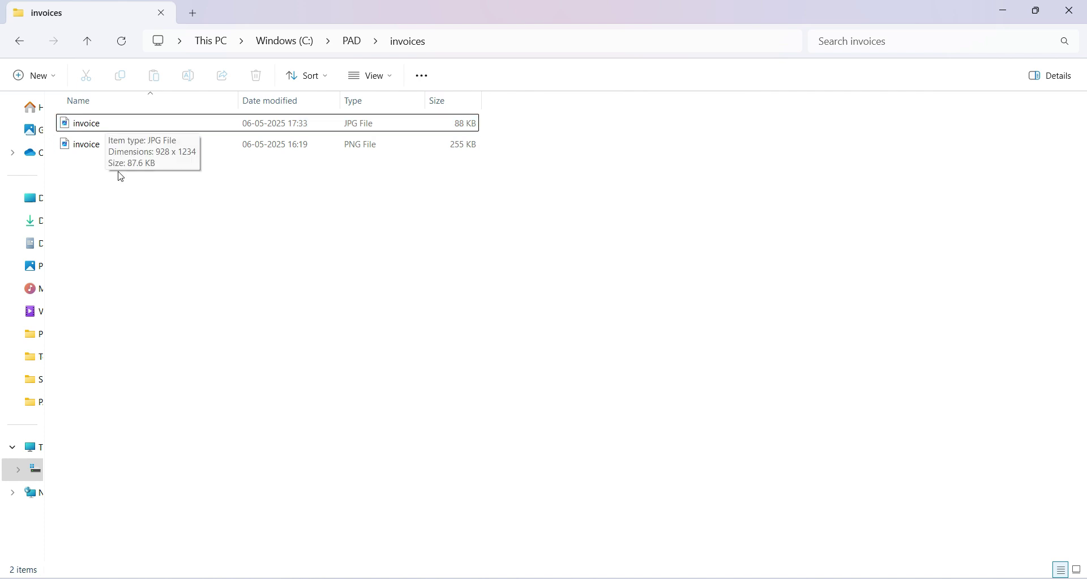
double_click(99, 149)
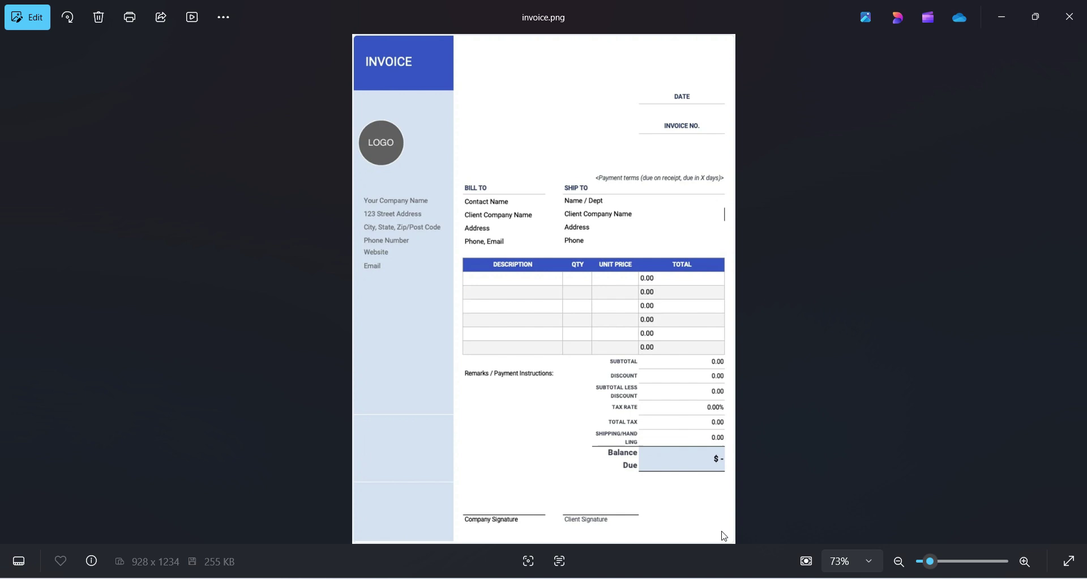
- Set the OCR source to Image on disk at C:\PAD\invoices\invoice.png, searching the whole source
mouse_move(731, 578)
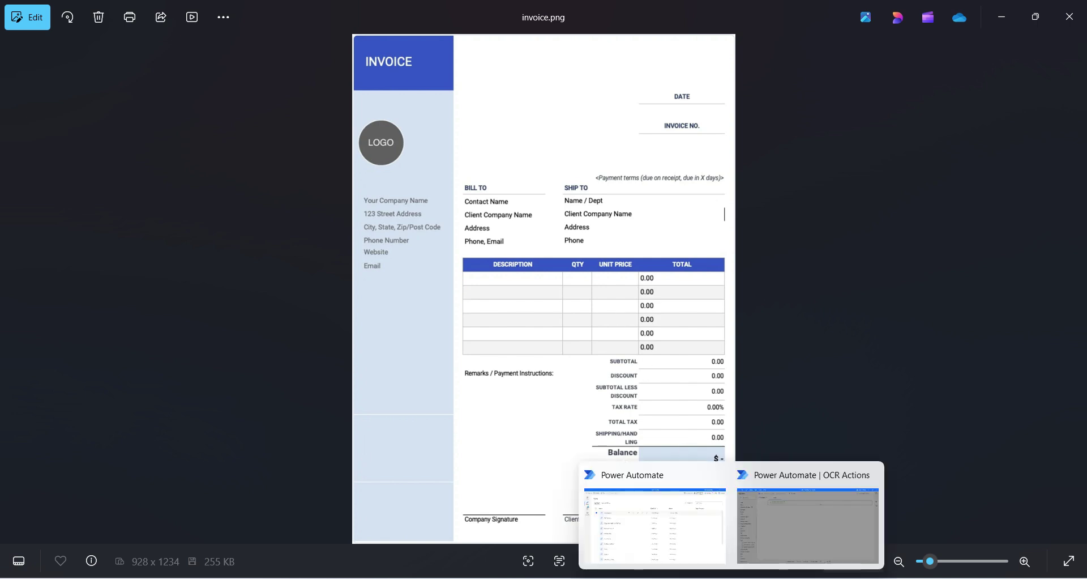
left_click(808, 521)
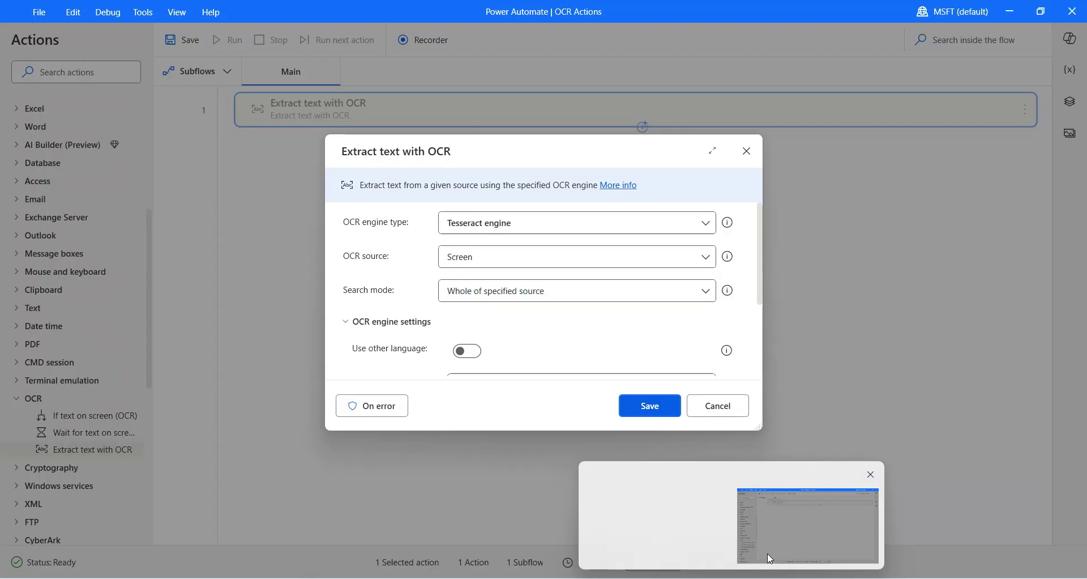
left_click(535, 255)
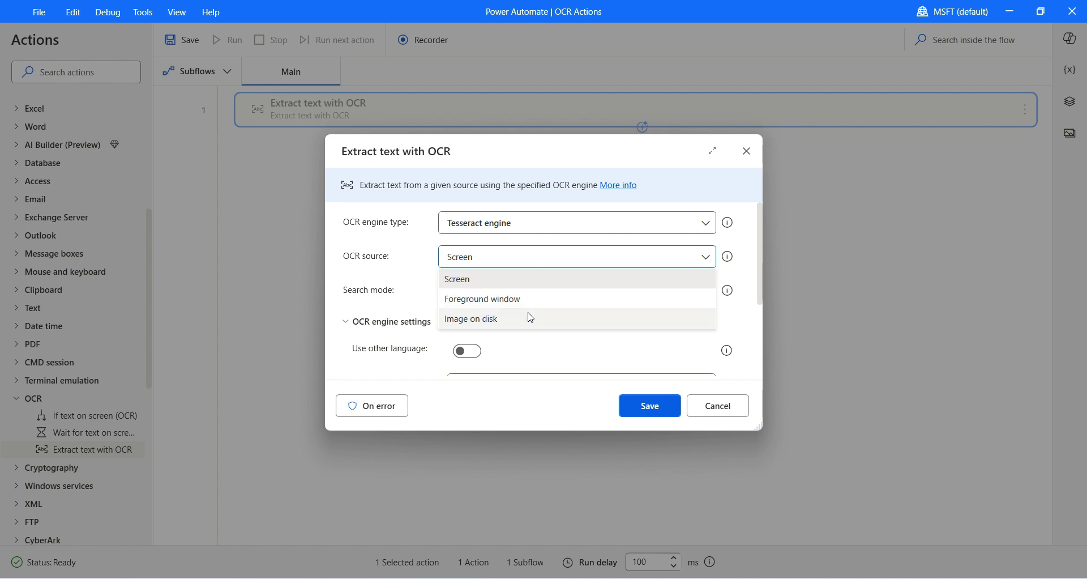
left_click(531, 317)
left_click(481, 288)
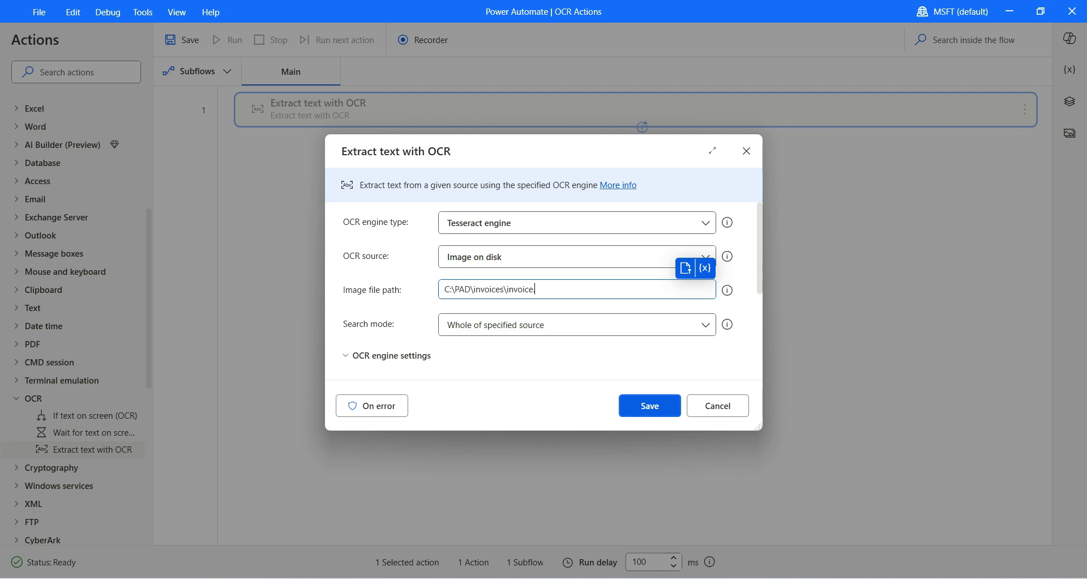
left_click(527, 329)
left_click(527, 333)
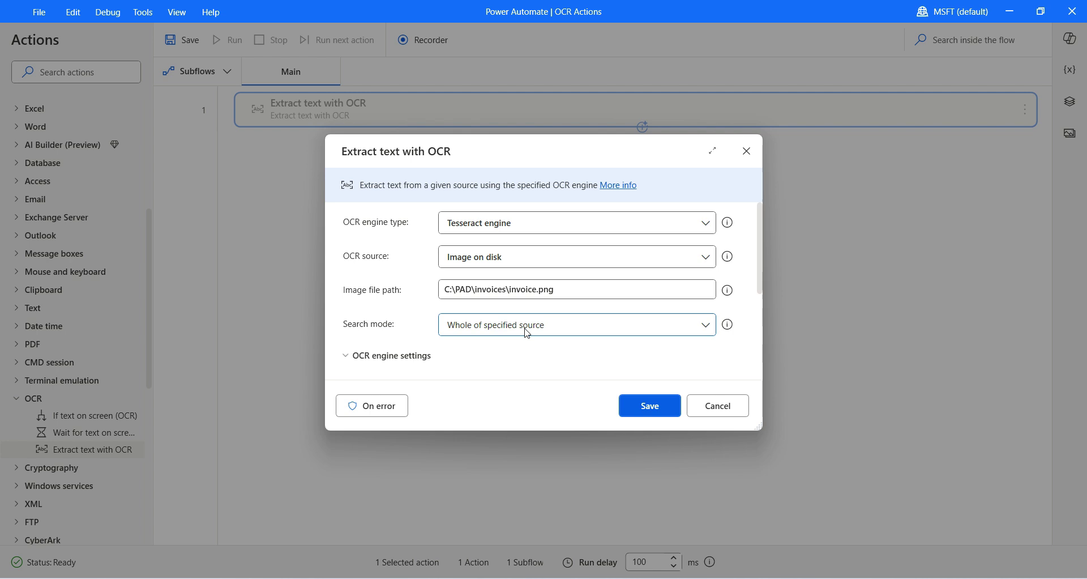
- Save the OCR action, run the flow and review the invoice text stored in OcrText
left_click(645, 406)
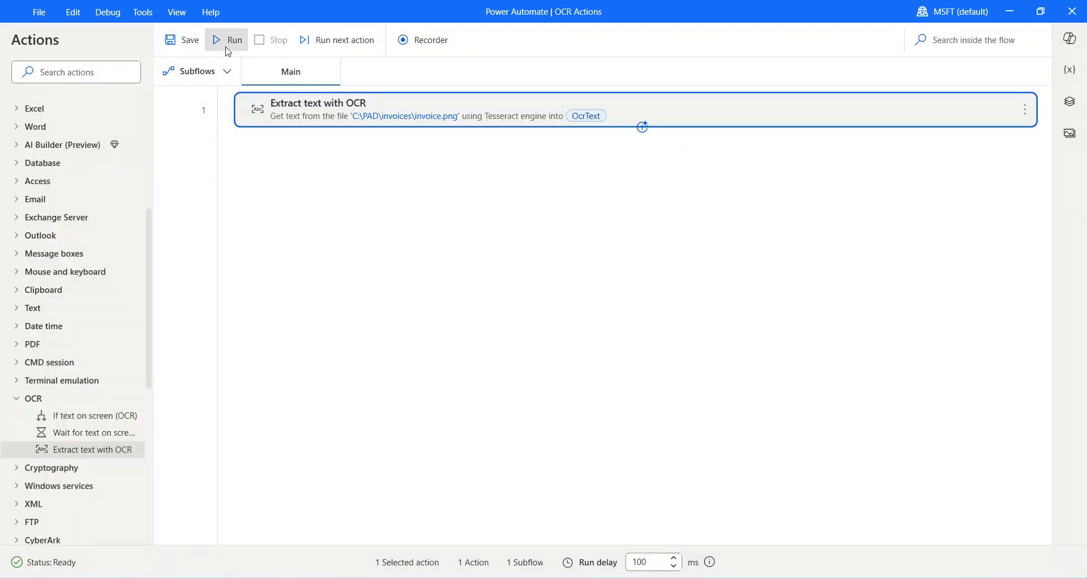
left_click(227, 40)
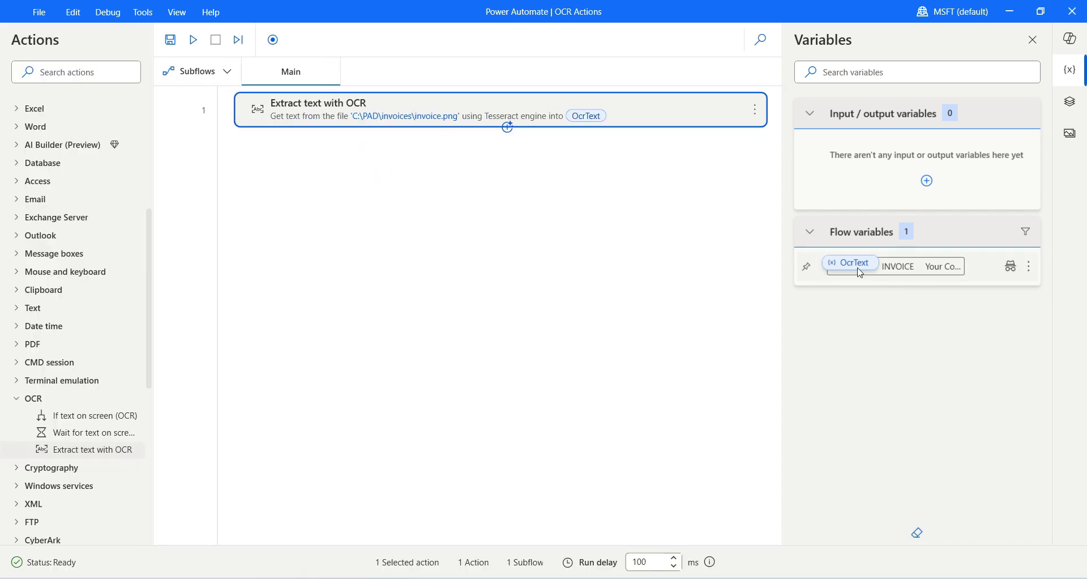
double_click(824, 265)
left_click_drag(555, 227, 328, 102)
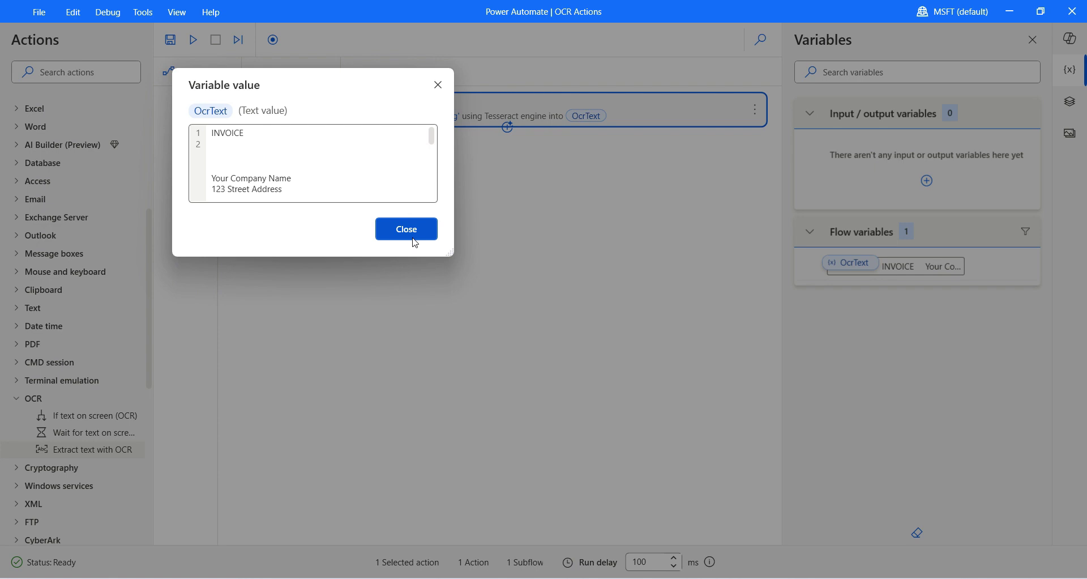
left_click_drag(453, 255, 801, 472)
scroll(743, 342, "down", 10)
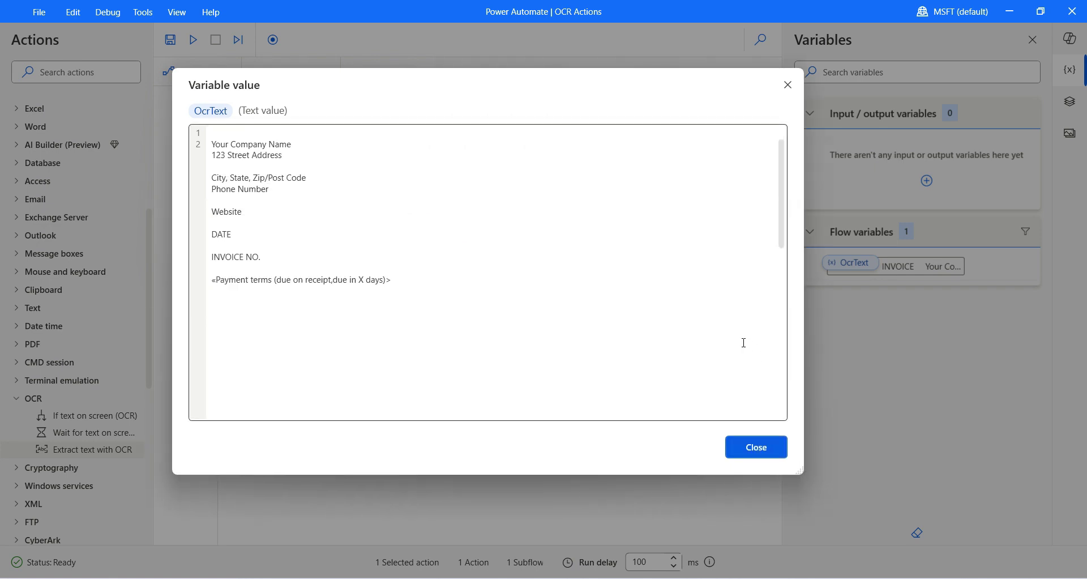
scroll(776, 300, "up", 10)
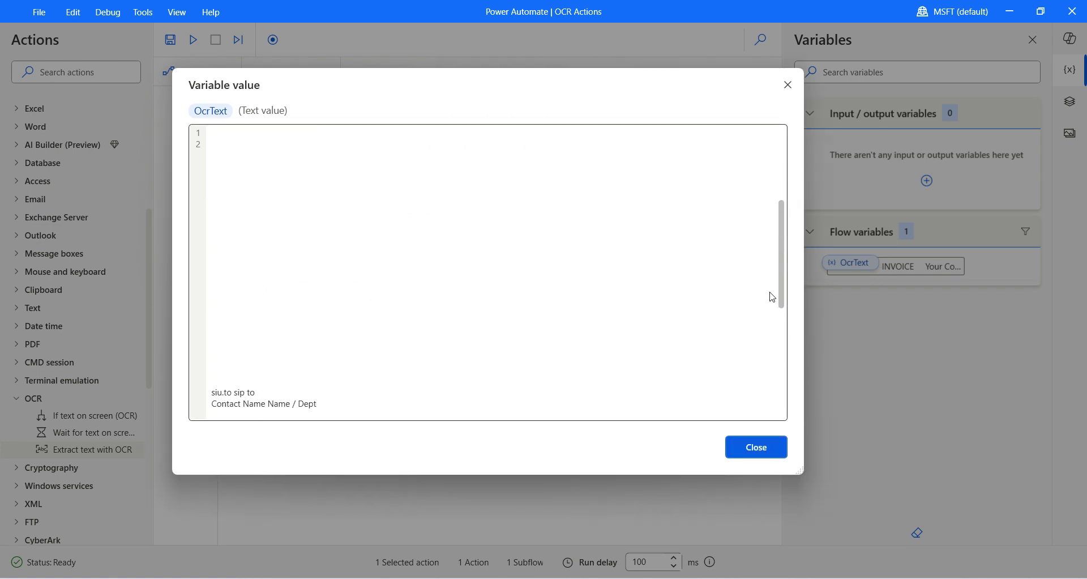
left_click_drag(782, 182, 796, 381)
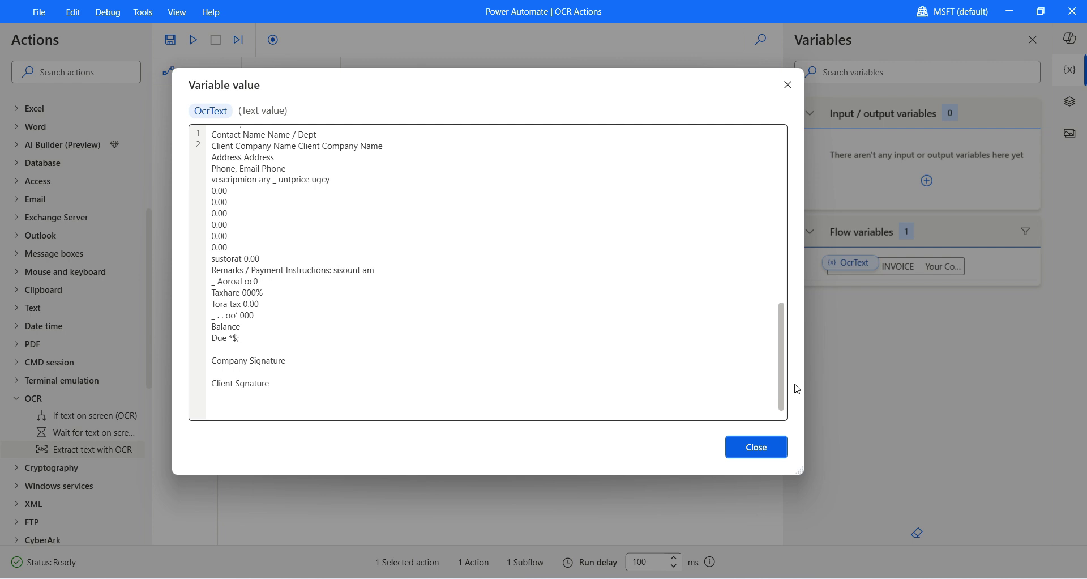
scroll(774, 408, "up", 10)
- Close the variable value window and reopen the Extract text with OCR settings
left_click(757, 447)
right_click(752, 103)
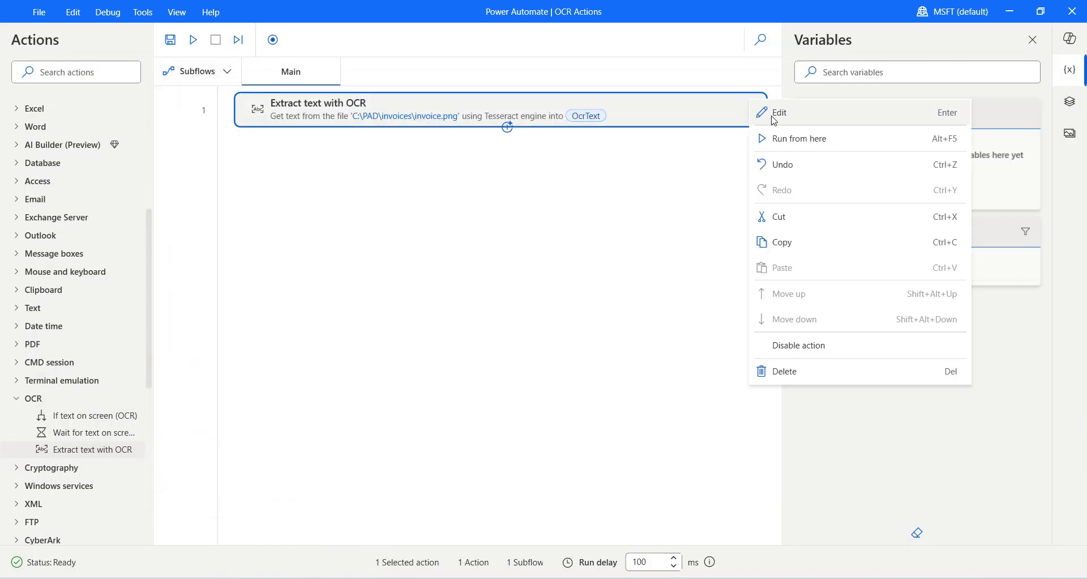
left_click(764, 111)
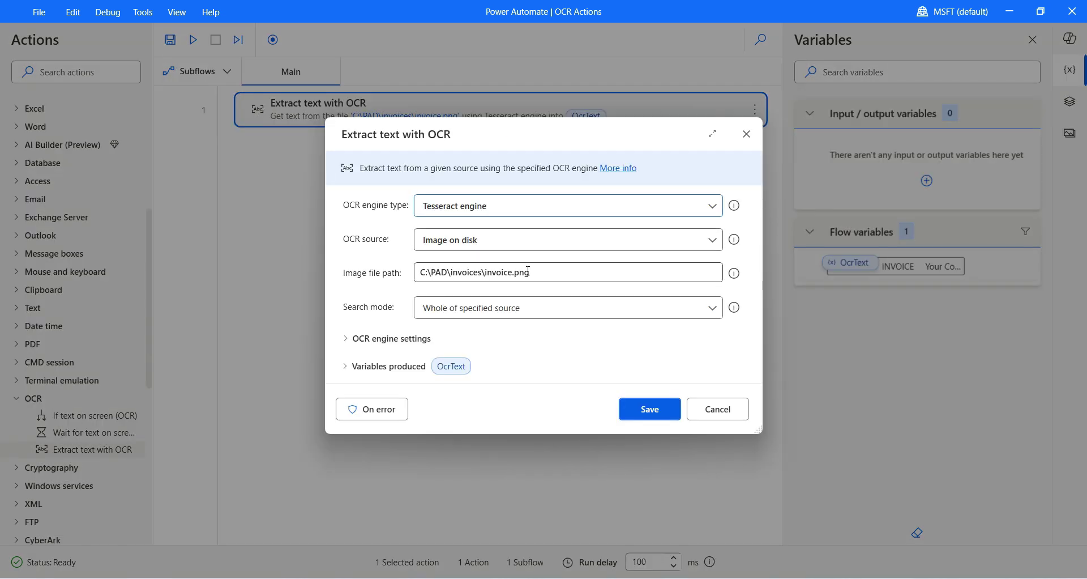
- Change the image file path to C:\PAD\invoices\invoice.jpg and save the action
left_click(548, 272)
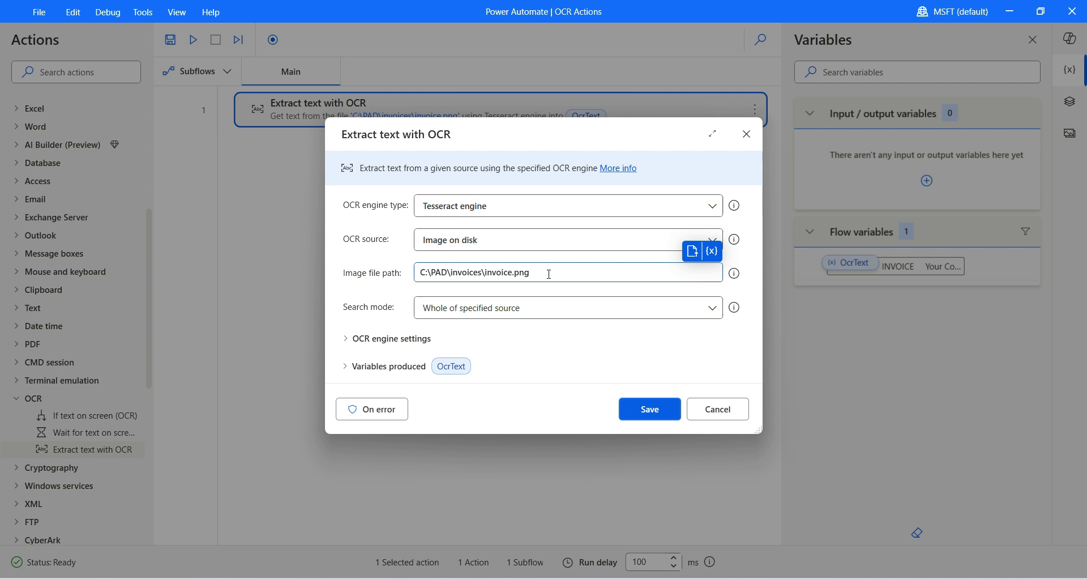
key("BackSpace")
key("BackSpace")
left_click(645, 407)
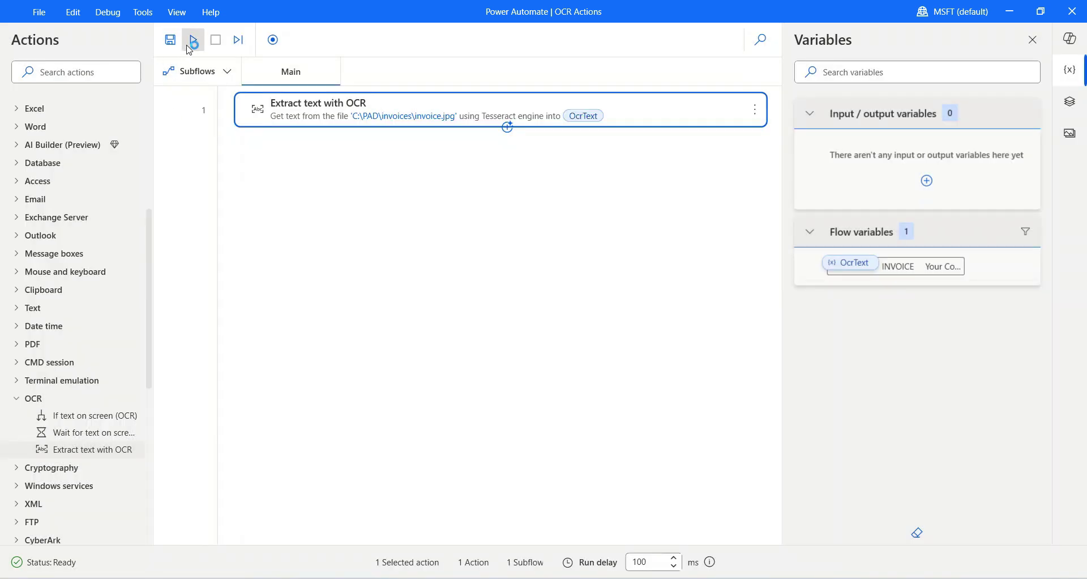
- Rerun the flow and review the new OcrText result from the jpg image
left_click(193, 39)
double_click(844, 269)
left_click_drag(592, 214, 466, 210)
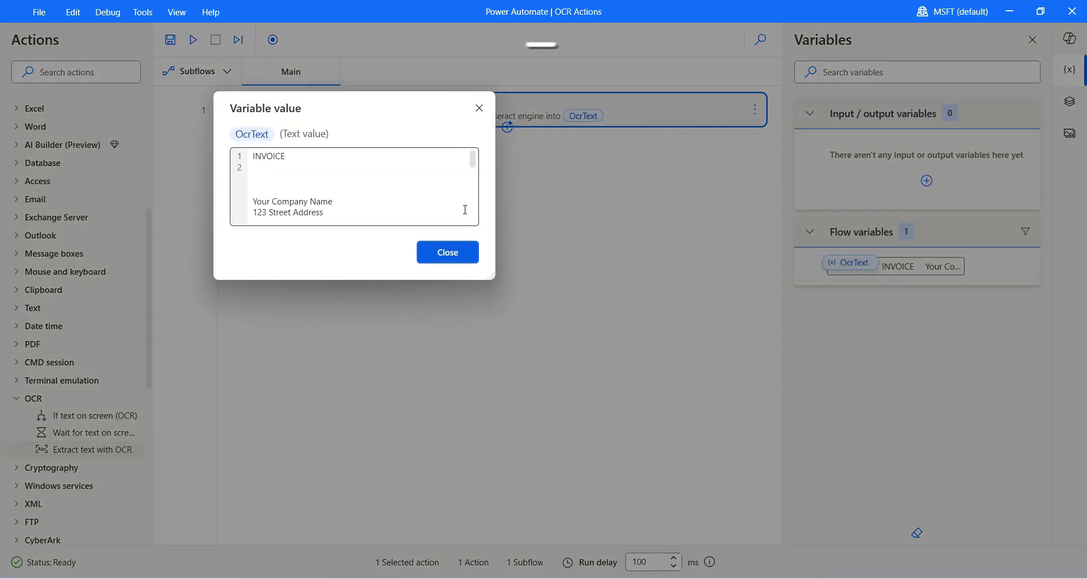
left_click_drag(492, 275, 718, 465)
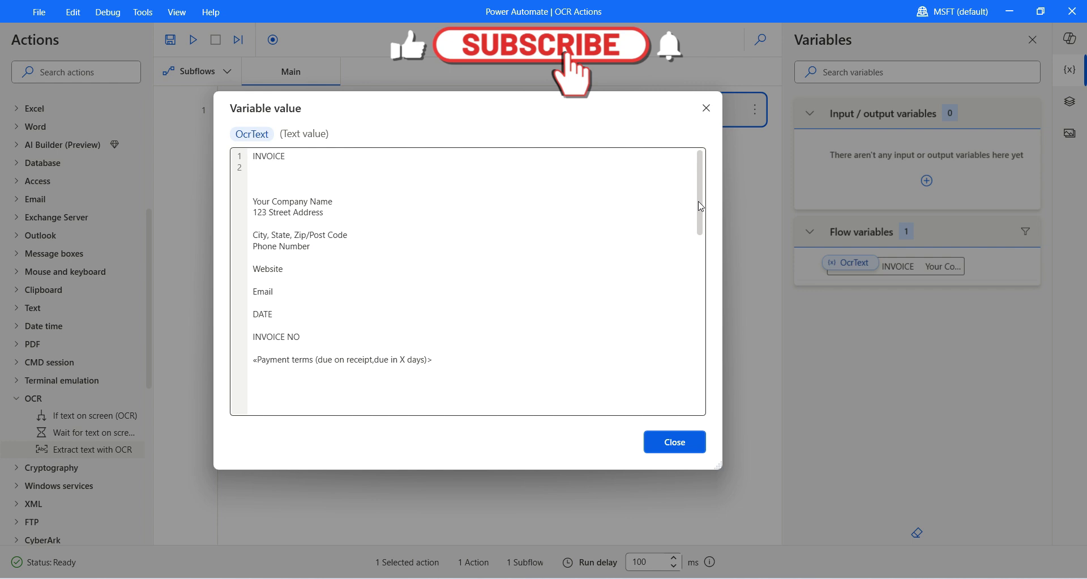
left_click_drag(701, 206, 687, 185)
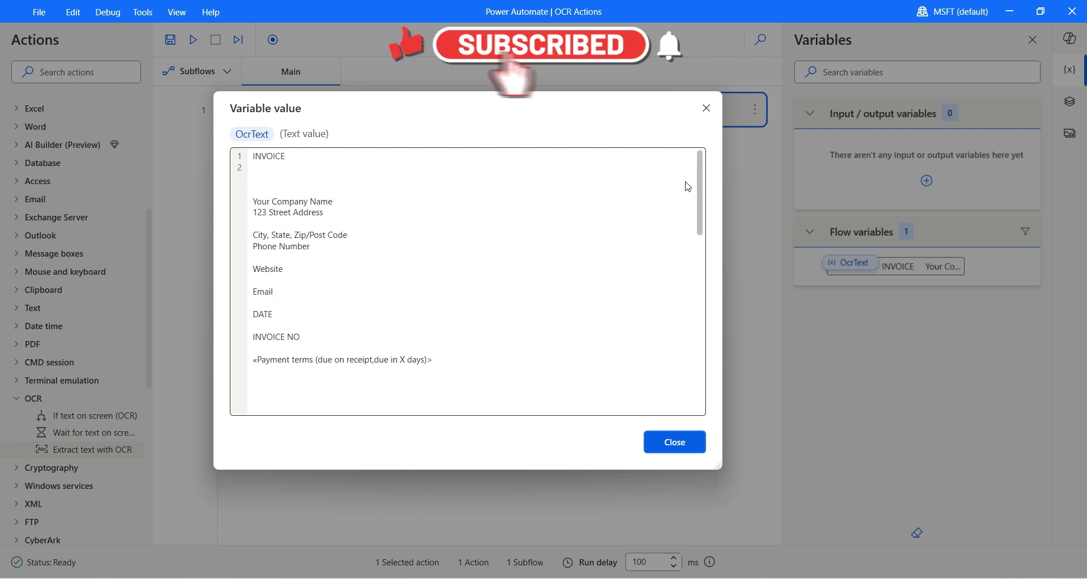
left_click(709, 112)
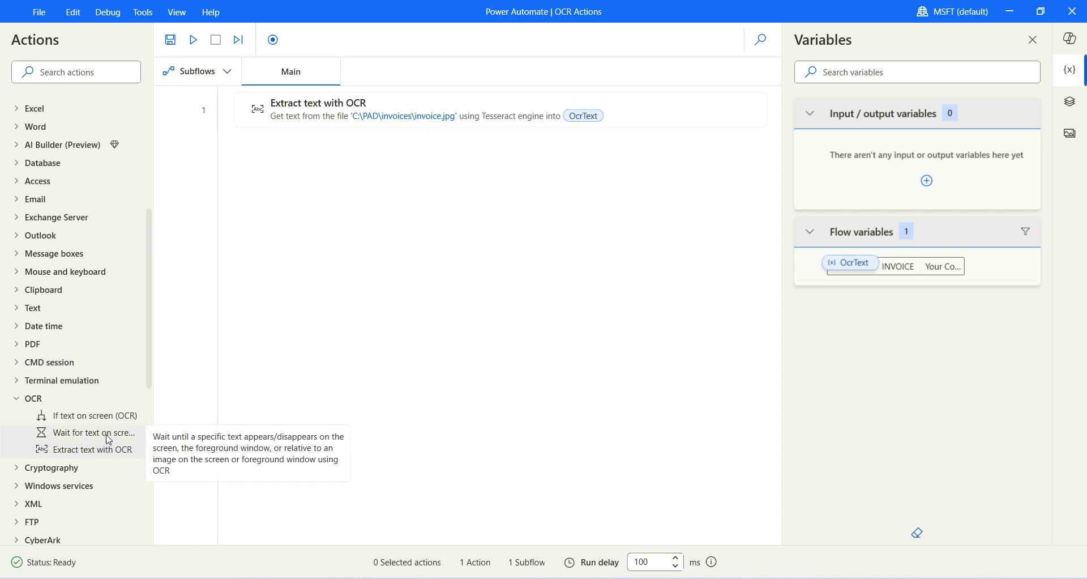
- Add a Wait for text on screen (OCR) step for 'SHIP TO' on the Entire screen and save it
left_click_drag(108, 439, 377, 189)
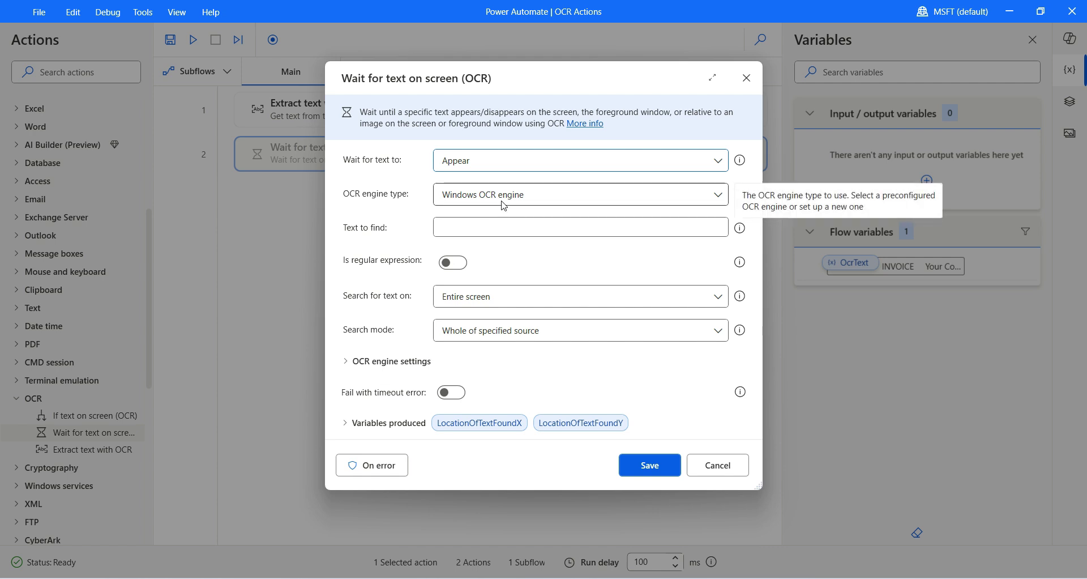
left_click(495, 230)
type("S")
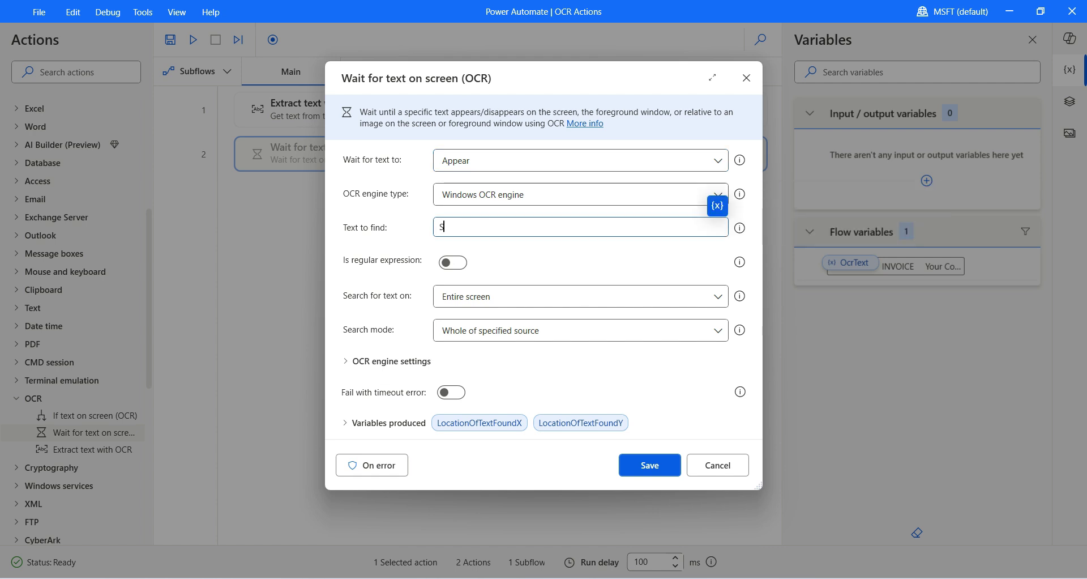
type("HIP TO")
key("Caps_Lock")
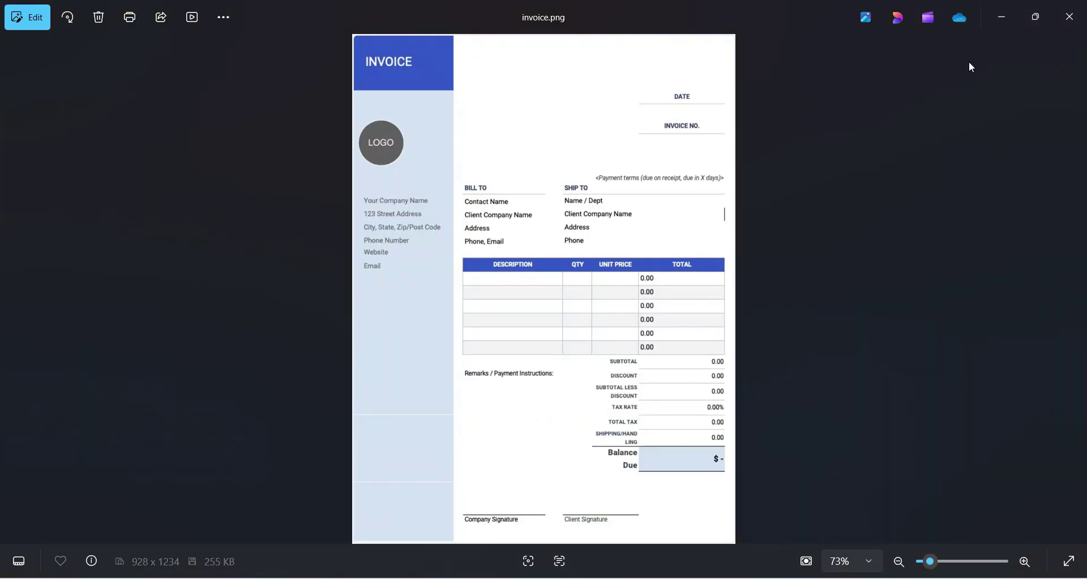
left_click(1002, 16)
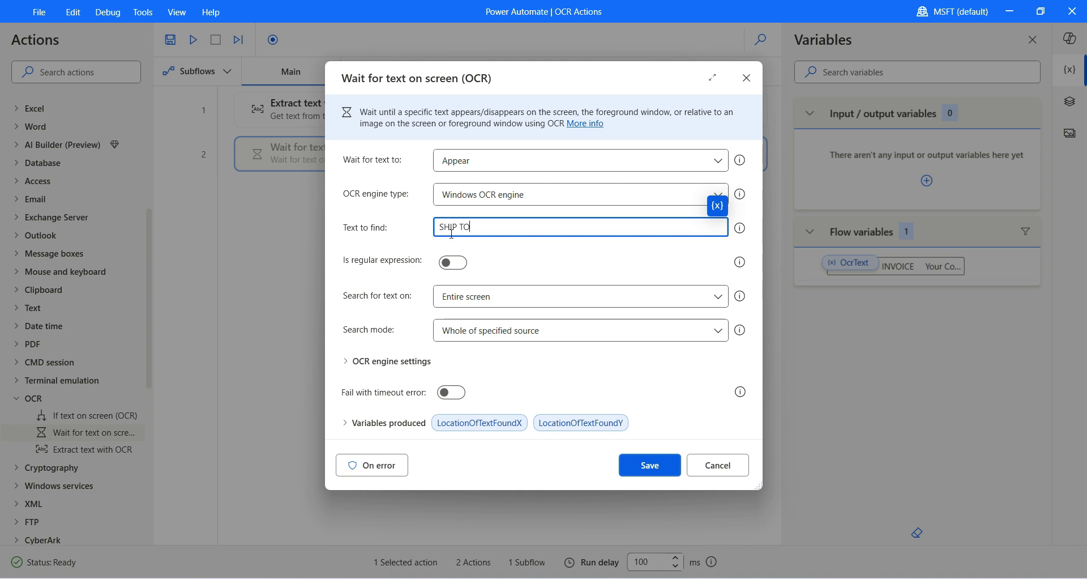
left_click(463, 296)
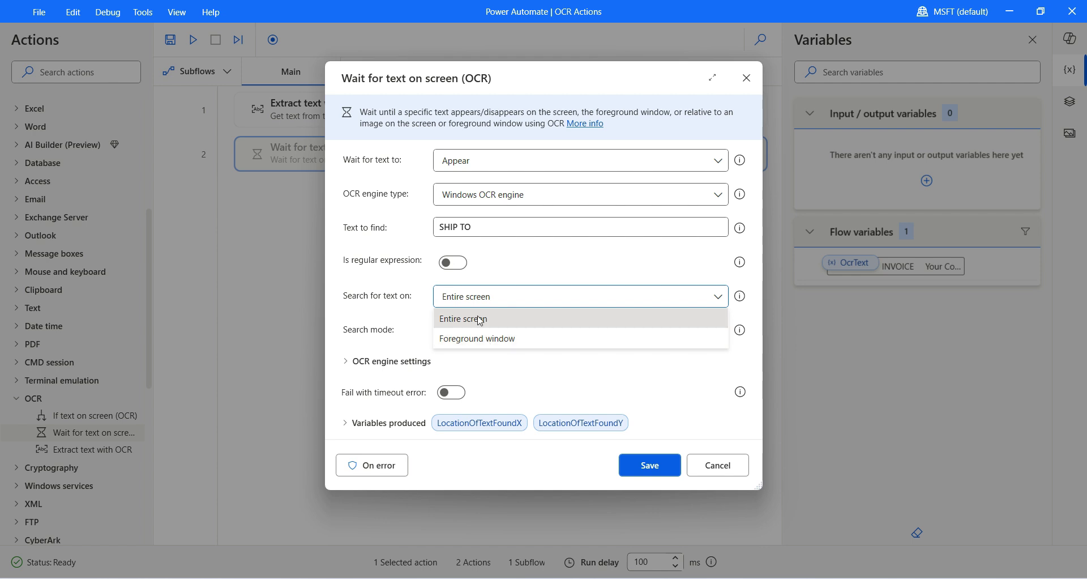
left_click(480, 320)
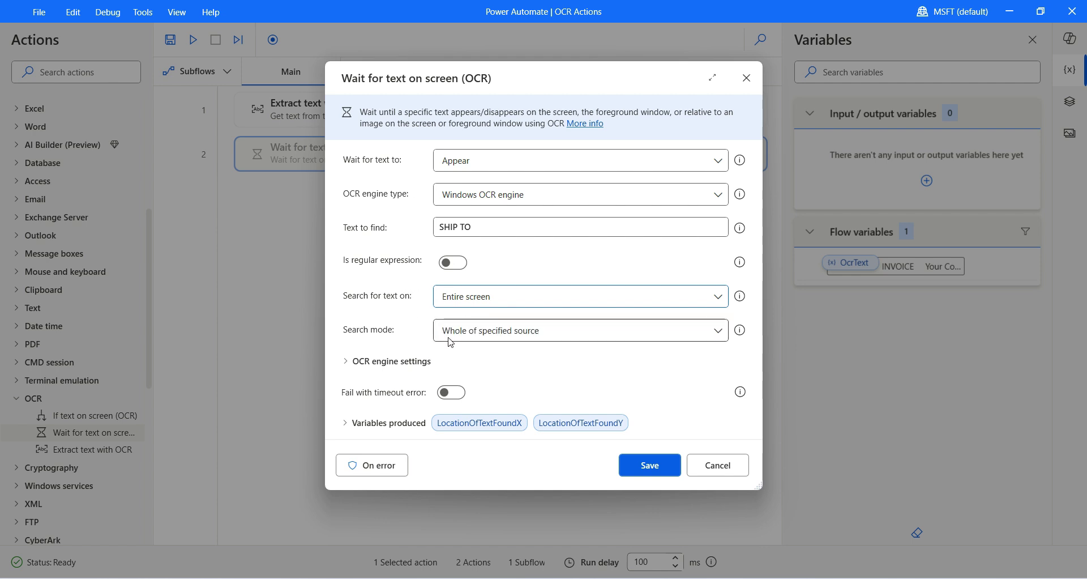
left_click(635, 460)
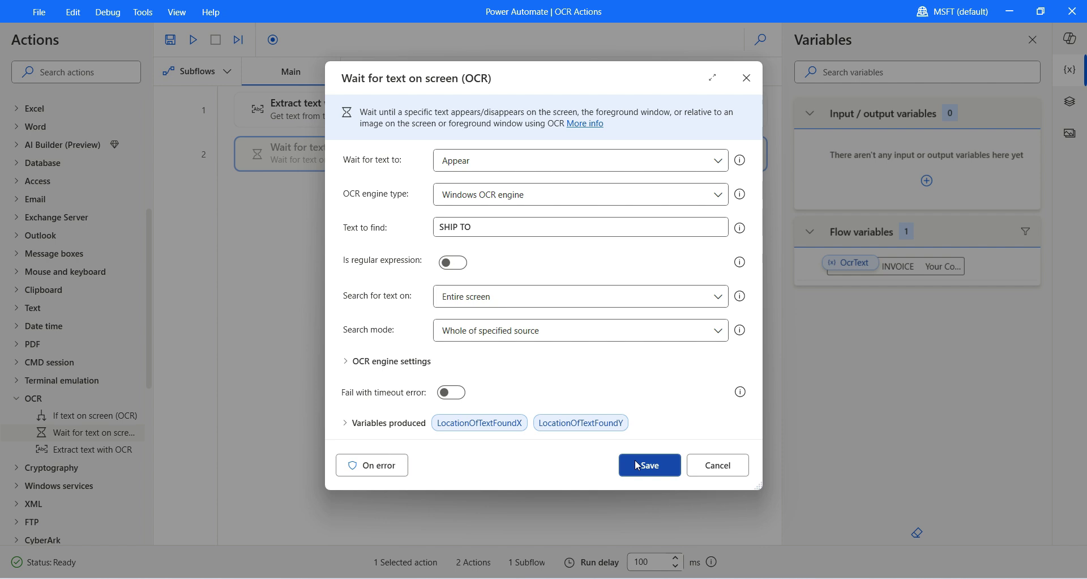
left_click(345, 277)
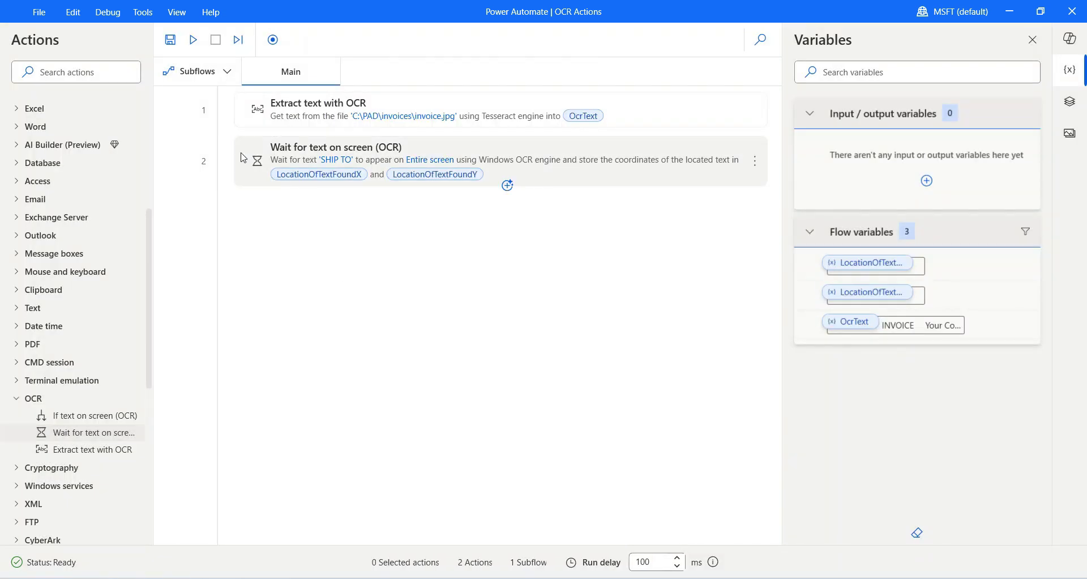
- Disable the Extract text with OCR step and insert Launch new Chrome as step 2
left_click(754, 111)
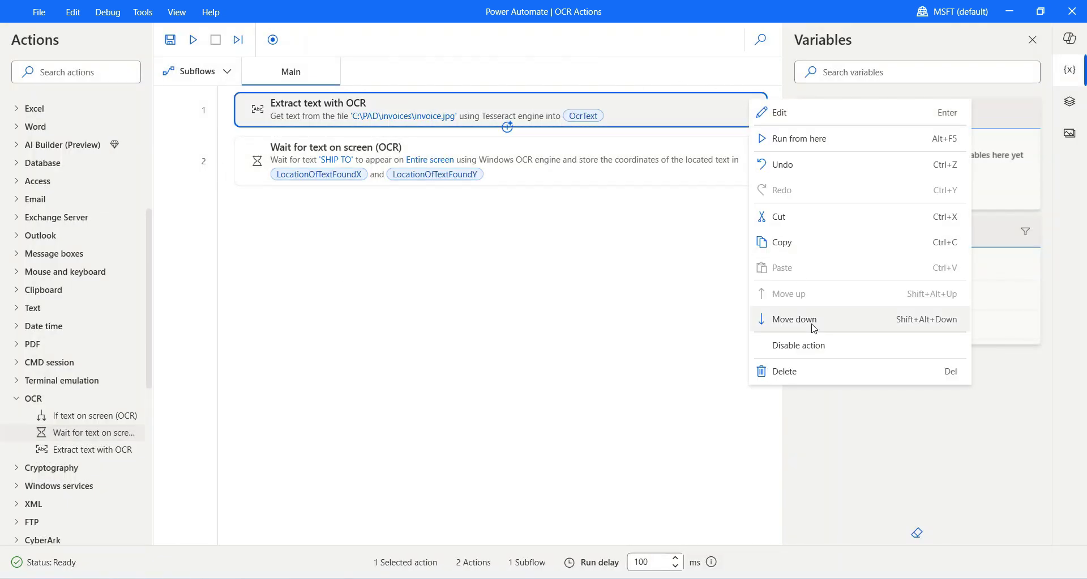
left_click(816, 347)
left_click(62, 72)
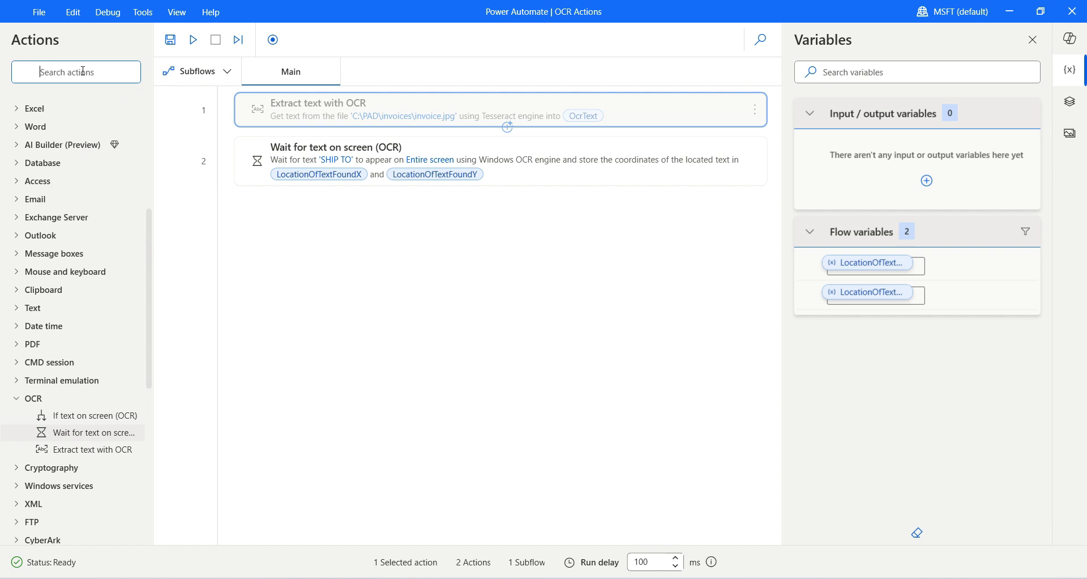
type("la")
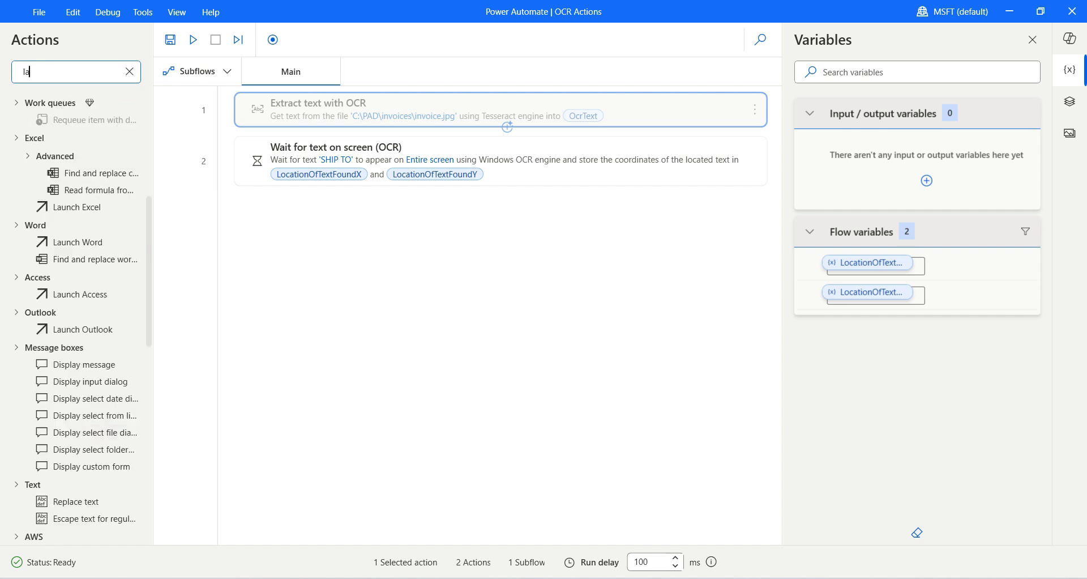
type("unch")
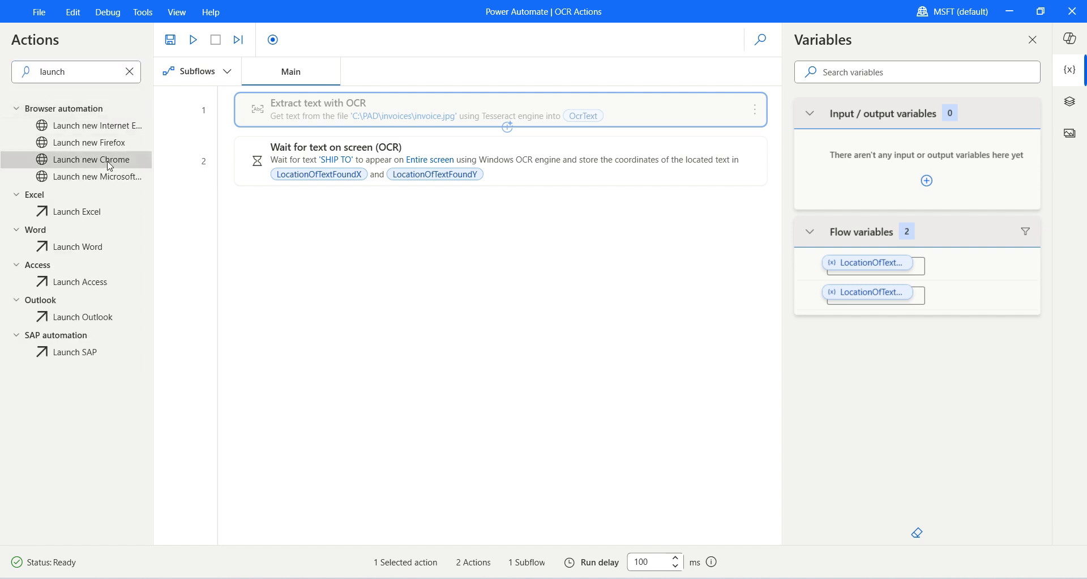
left_click_drag(88, 160, 329, 160)
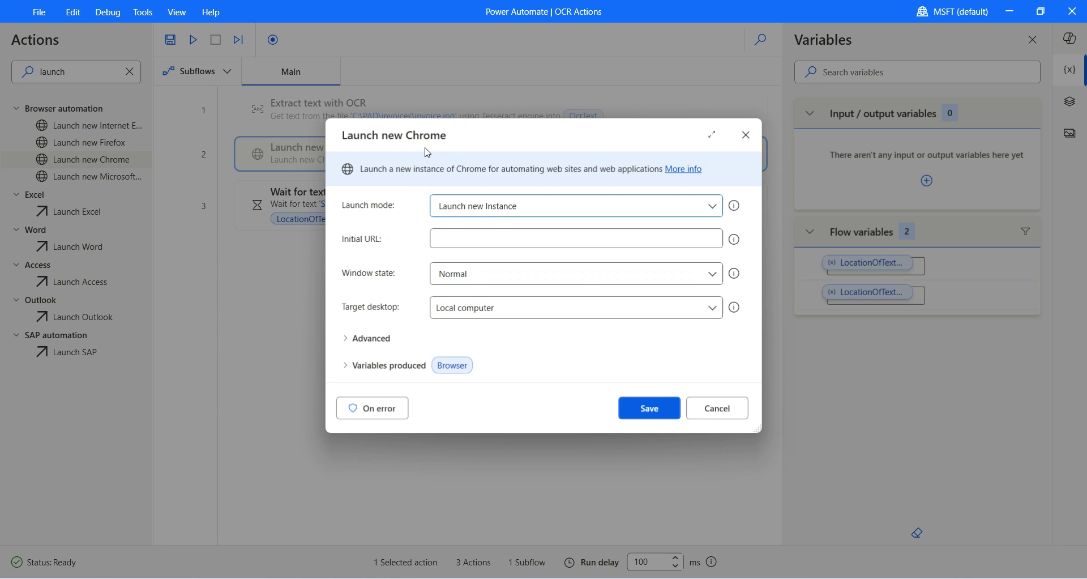
left_click(469, 238)
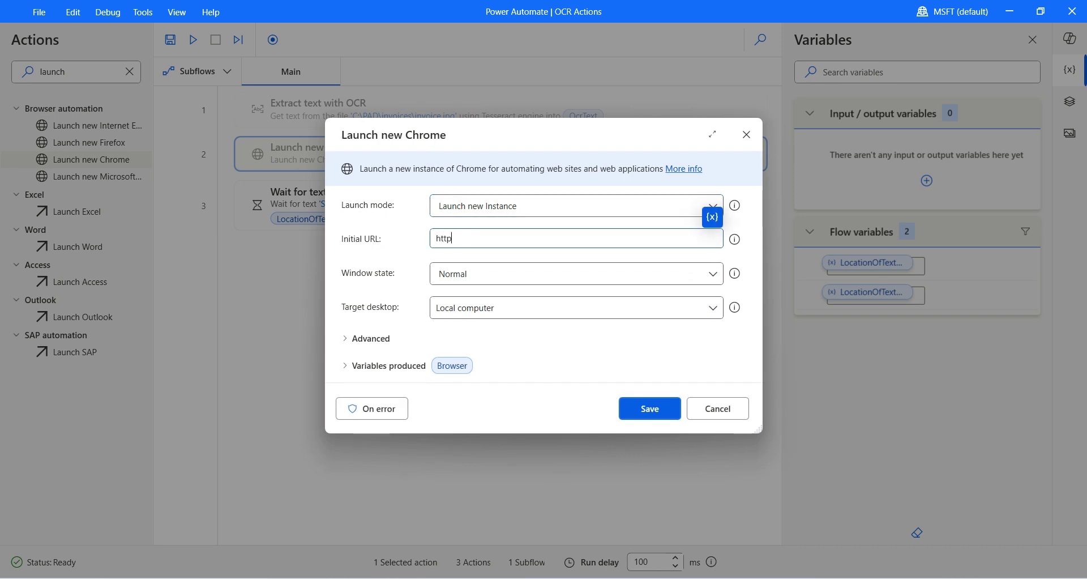
type("https://www.google.com")
left_click_drag(531, 134, 445, 263)
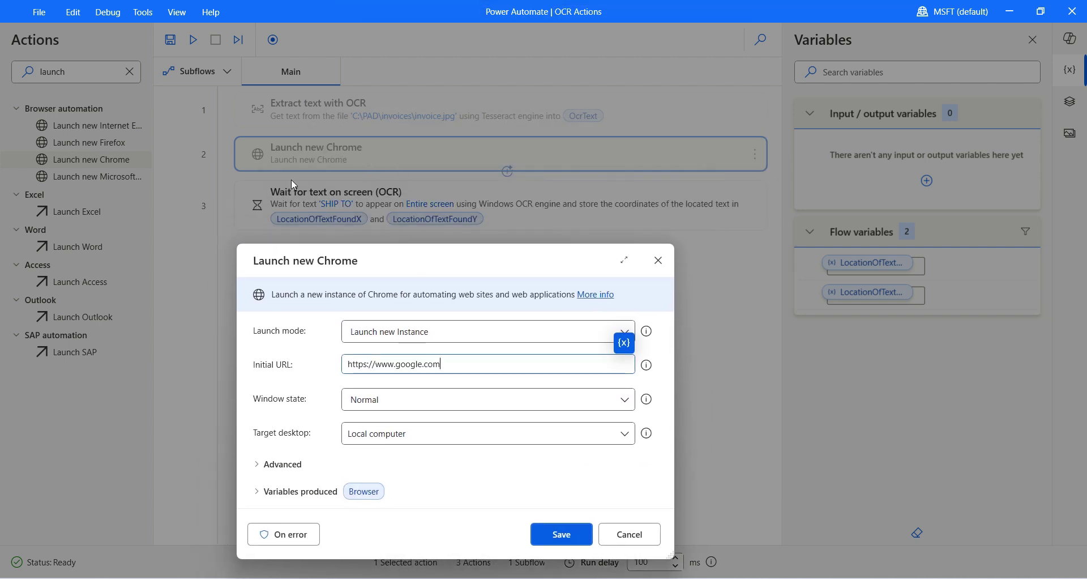
left_click(437, 405)
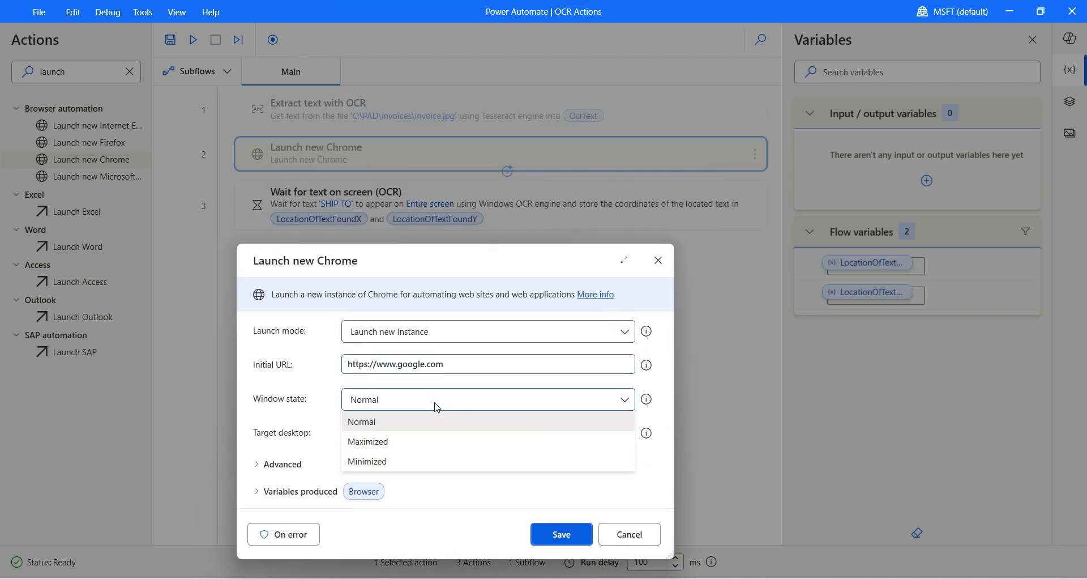
left_click(423, 441)
left_click_drag(453, 260, 458, 259)
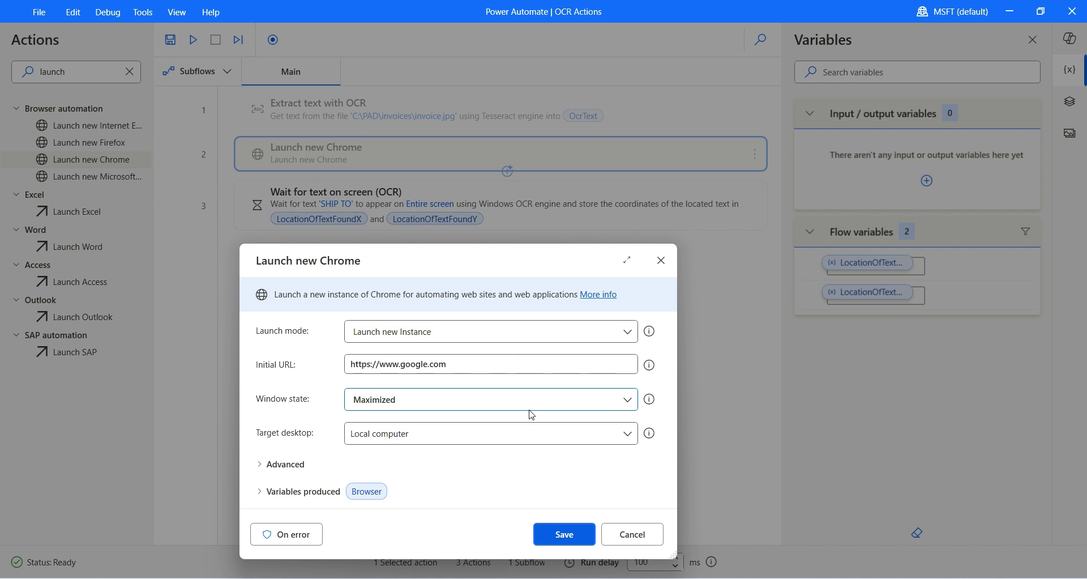
left_click(567, 535)
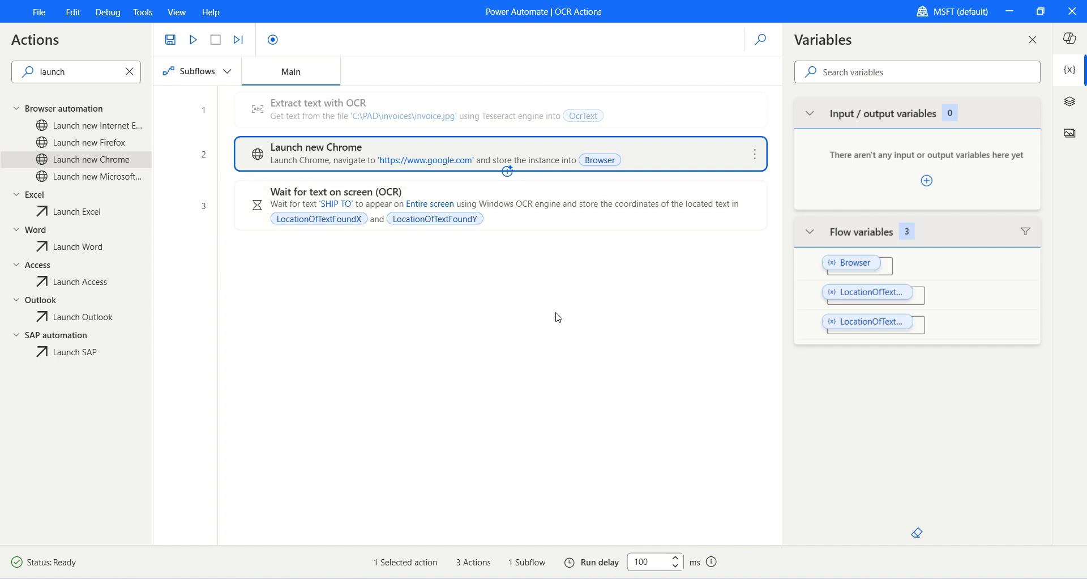
- Shrink and minimize the Photos invoice window, then run the flow to launch Chrome on Google
left_click(771, 578)
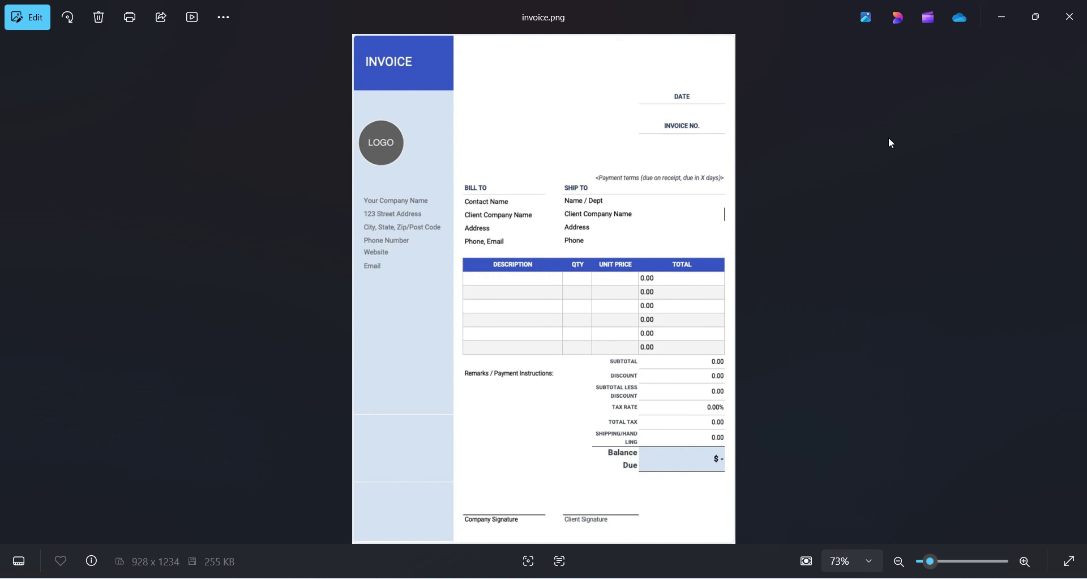
left_click_drag(1019, 27, 251, 265)
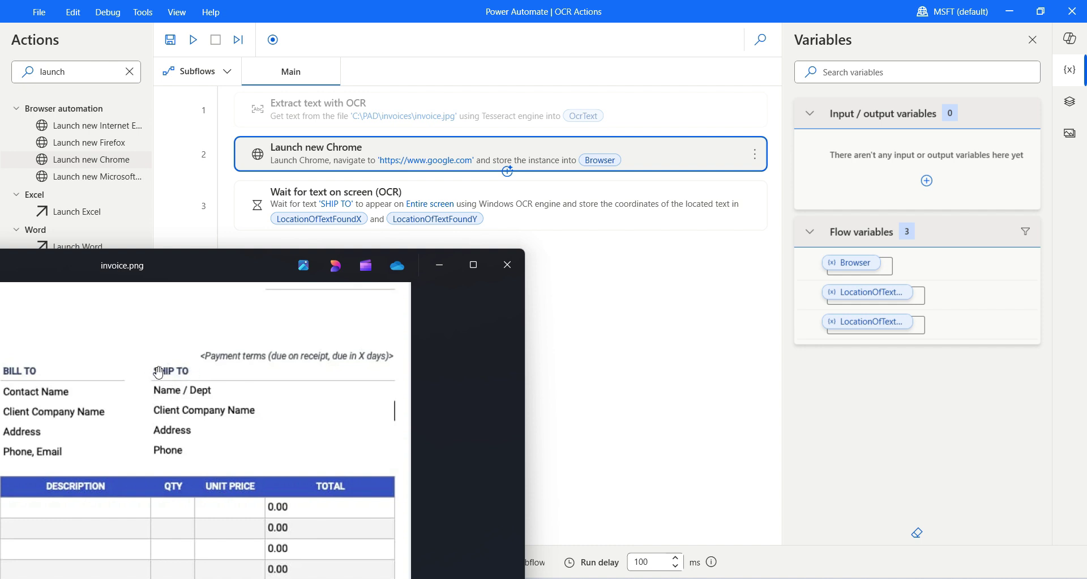
left_click(440, 266)
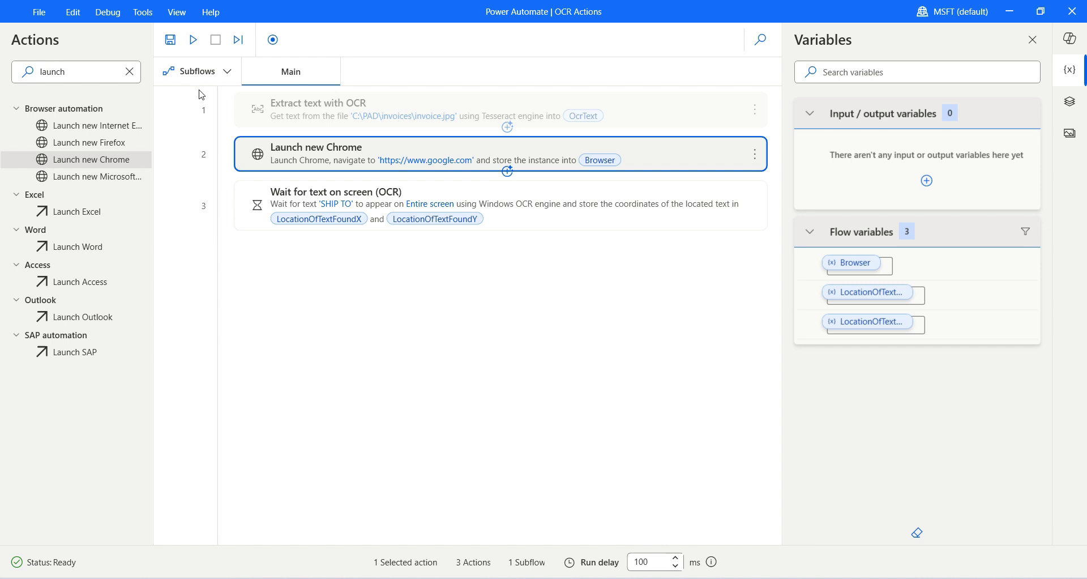
left_click(195, 41)
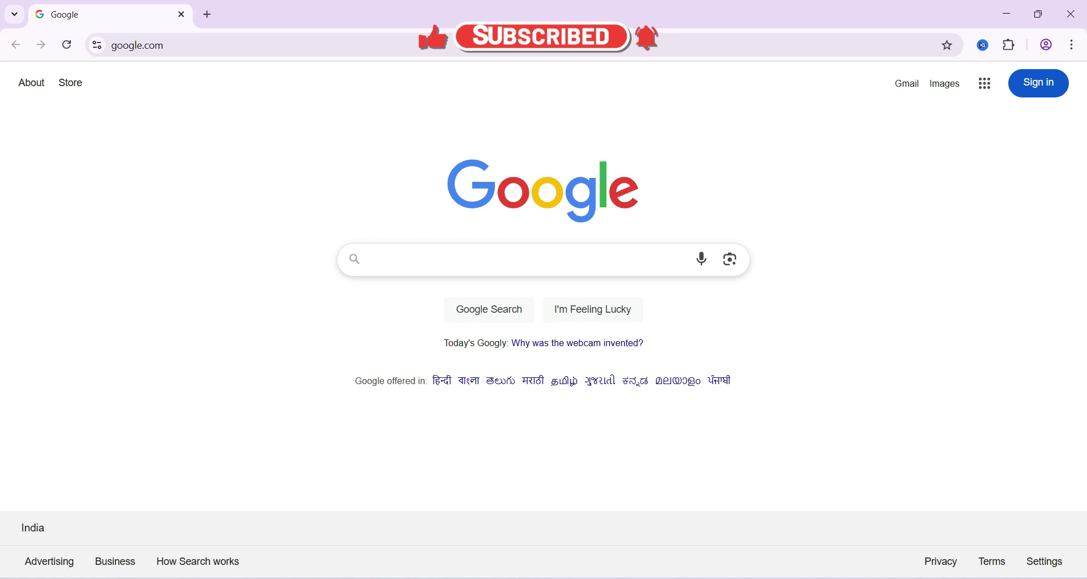
- Show the invoice image over the Google page, then return to the OCR Actions flow window
mouse_move(733, 577)
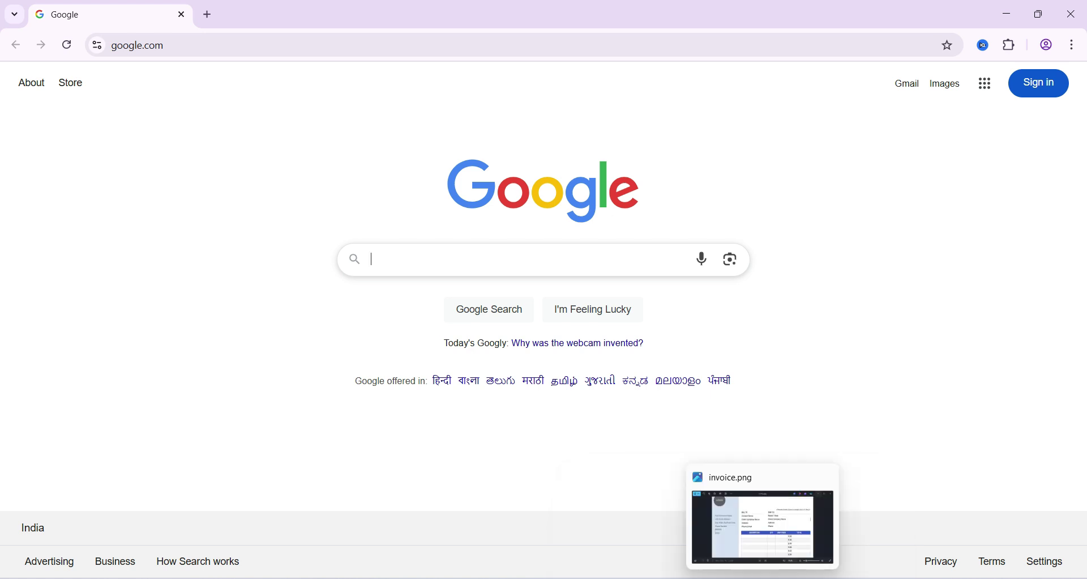
left_click(765, 524)
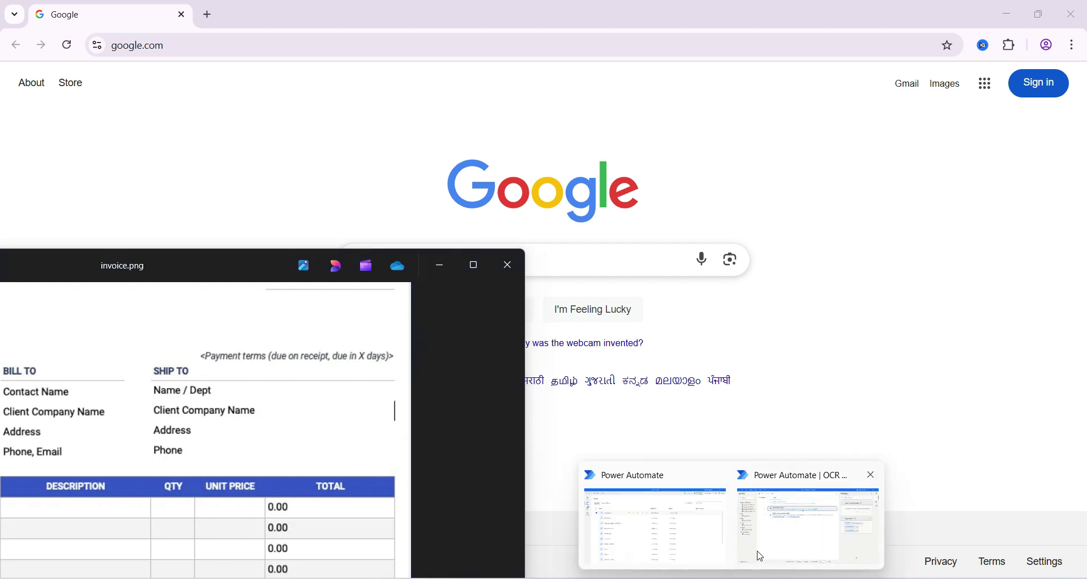
left_click(754, 538)
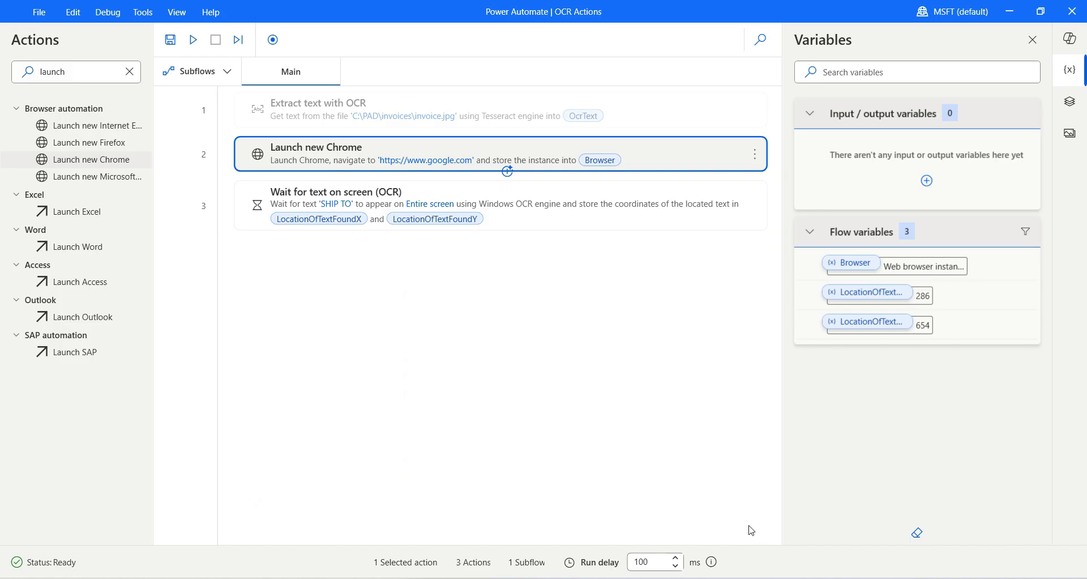
- Drag the invoice image window up to the top of the screen and minimize it
left_click(442, 300)
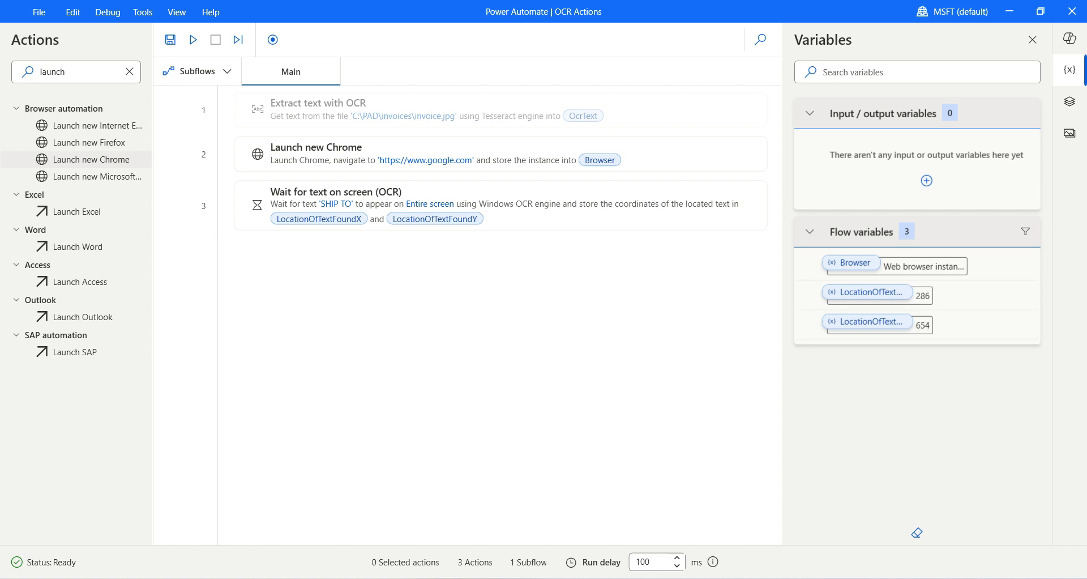
key("alt+Tab")
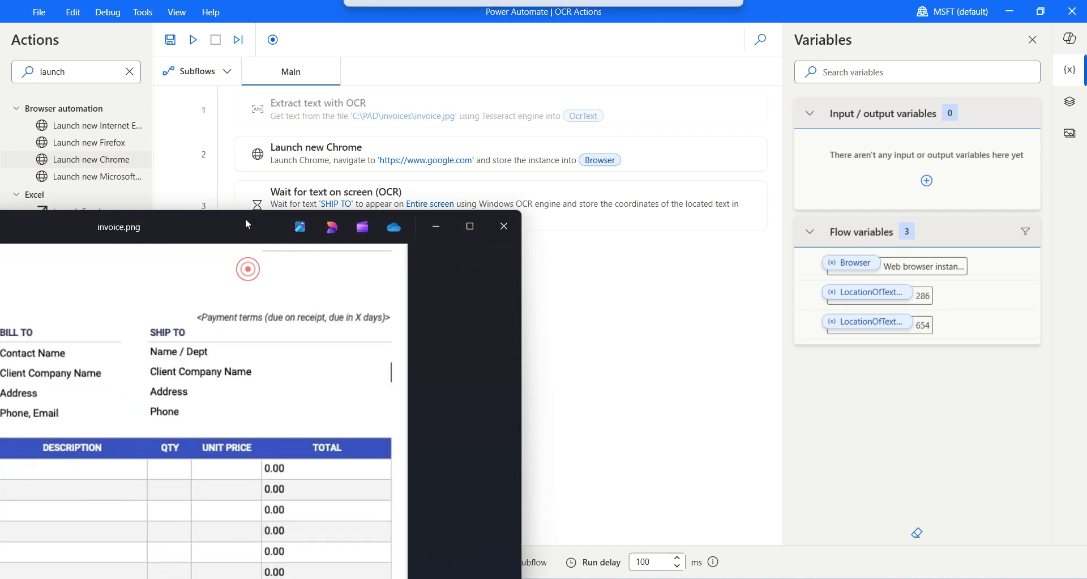
left_click_drag(247, 267, 253, 22)
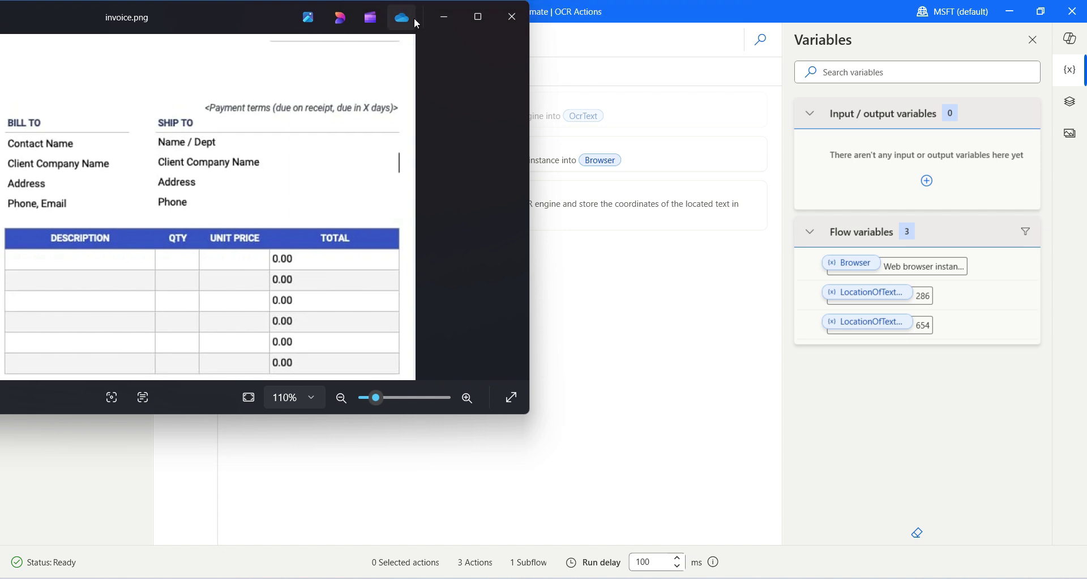
left_click(446, 16)
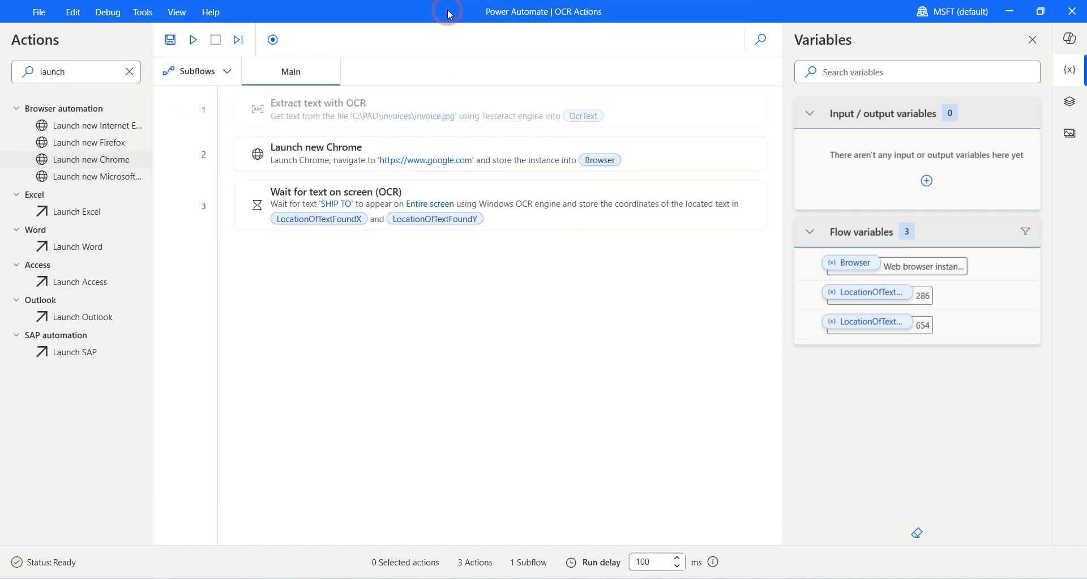
- Rerun the OCR Actions flow, then return to its window to check the updated SHIP TO coordinates
left_click(195, 40)
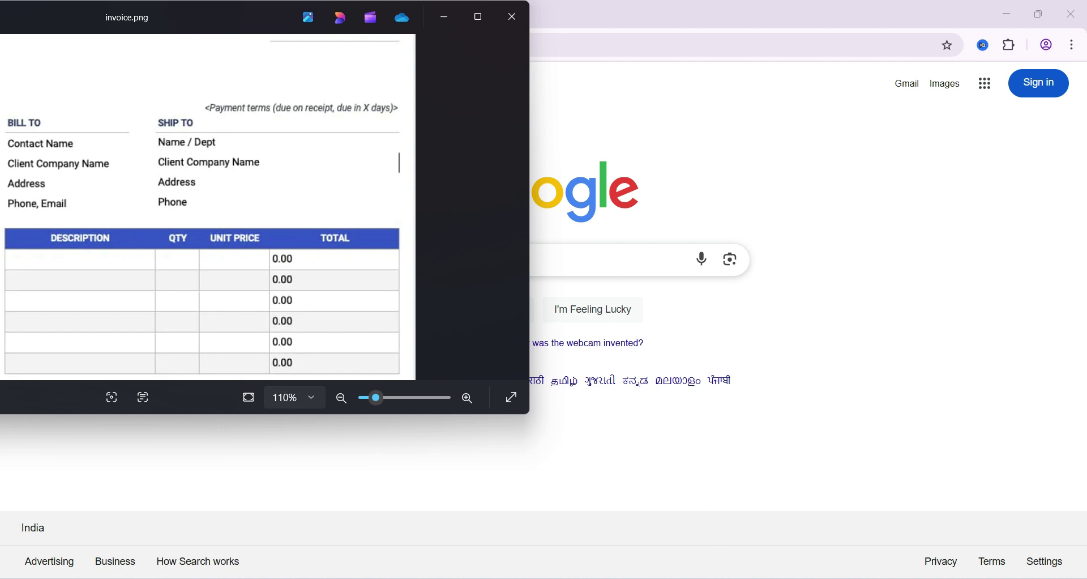
mouse_move(789, 572)
left_click(828, 540)
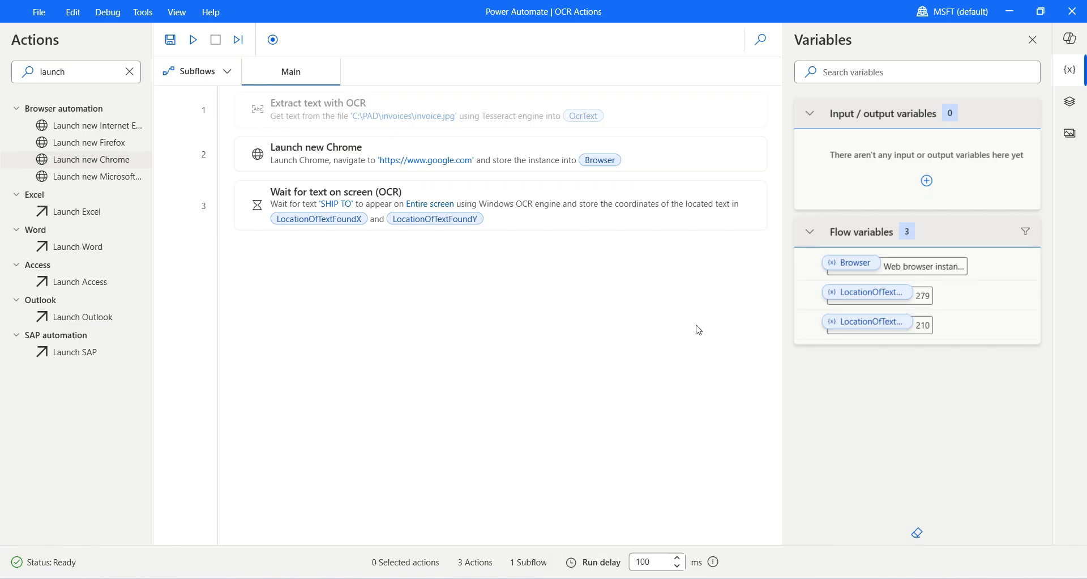